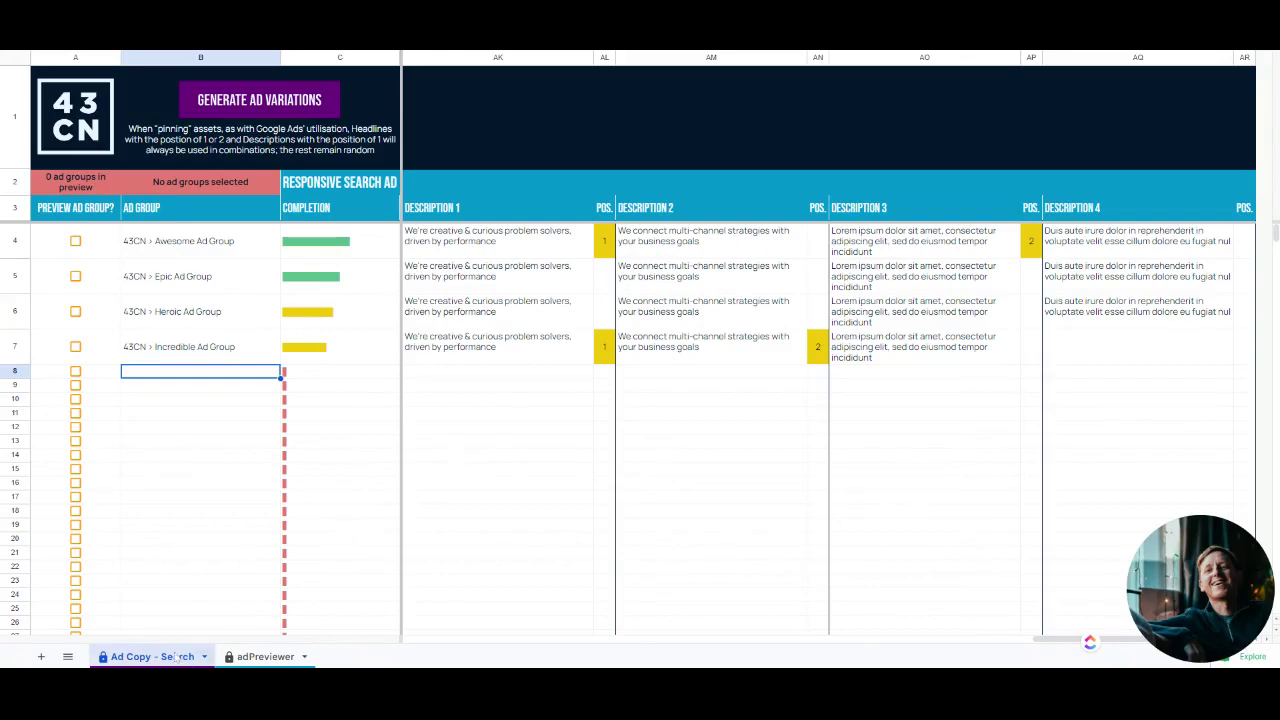
- Enter '43CN > The Best Ad Group' as the new ad group name in B8
left_click(256, 657)
left_click(155, 657)
left_click_drag(364, 377, 460, 378)
left_click(167, 370)
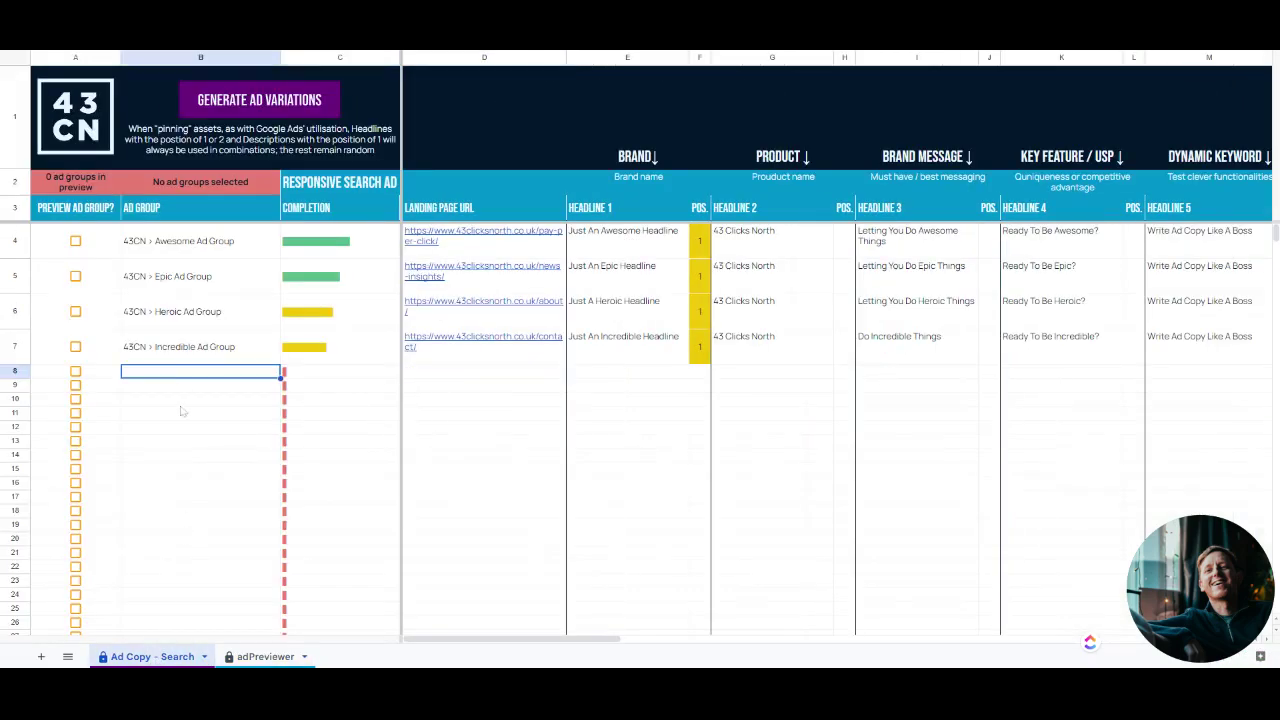
type("43CN")
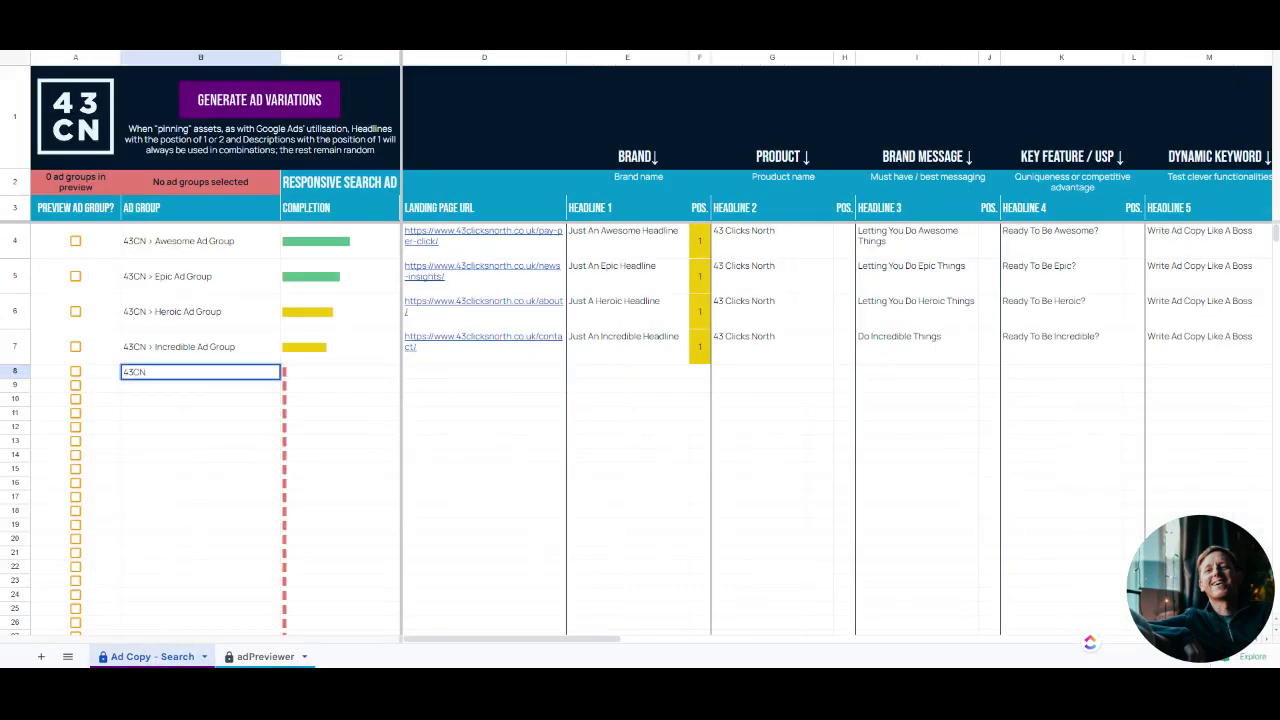
type(" > The Best Ad Group")
key("Tab")
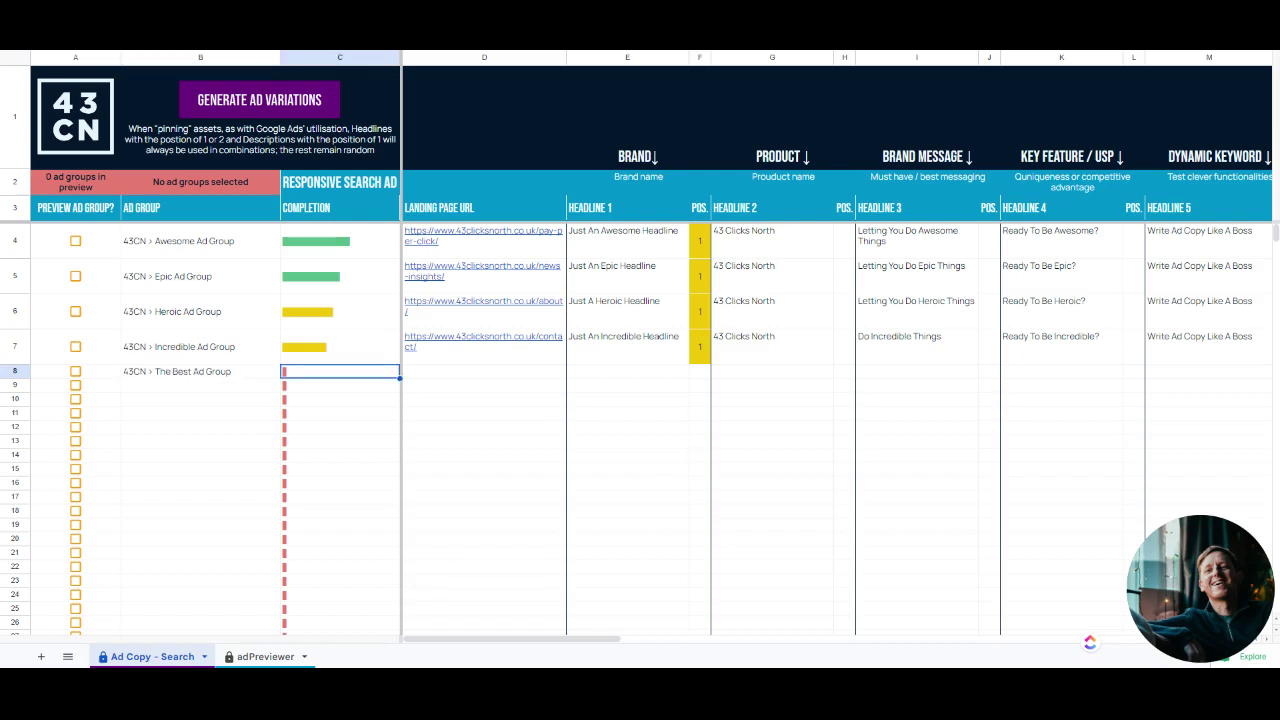
- Copy the Incredible group's ad copy from row 7 into row 8
left_click(484, 371)
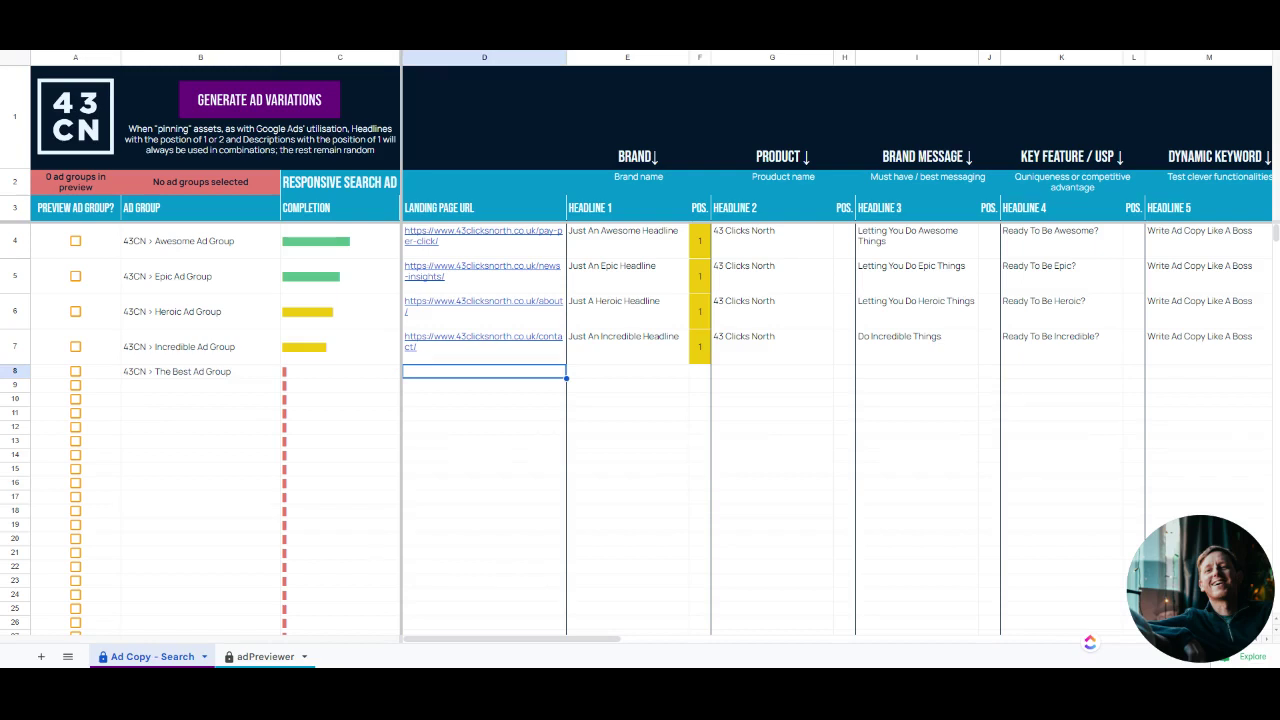
key("Up")
key("shift+Right")
key("shift+Right")
key("shift+Right")
key("shift+Right")
key("shift+Right")
key("shift+Right")
key("shift+Right")
key("shift+Right")
key("shift+Right")
key("shift+Right")
key("shift+Right")
key("shift+Right")
key("shift+Right")
key("shift+Right")
key("shift+Right")
key("shift+Right")
key("shift+Right")
key("shift+Right")
key("shift+Right")
key("shift+Right")
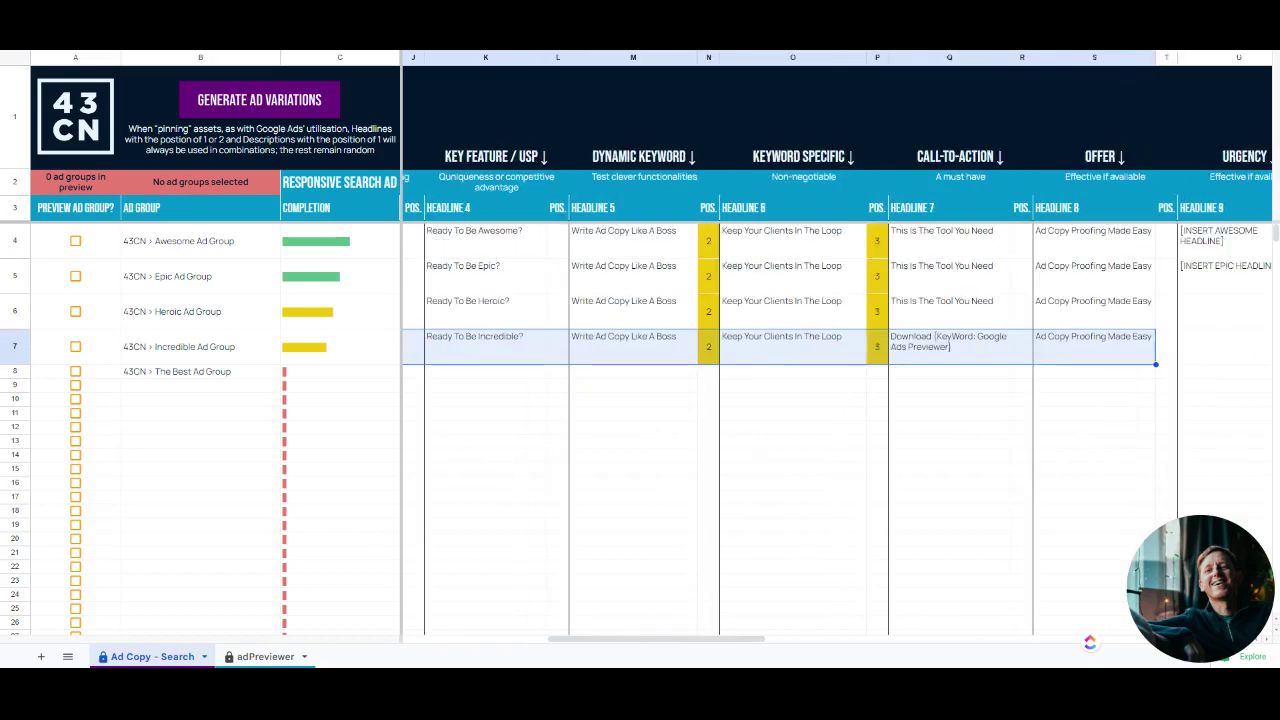
key("ctrl+c")
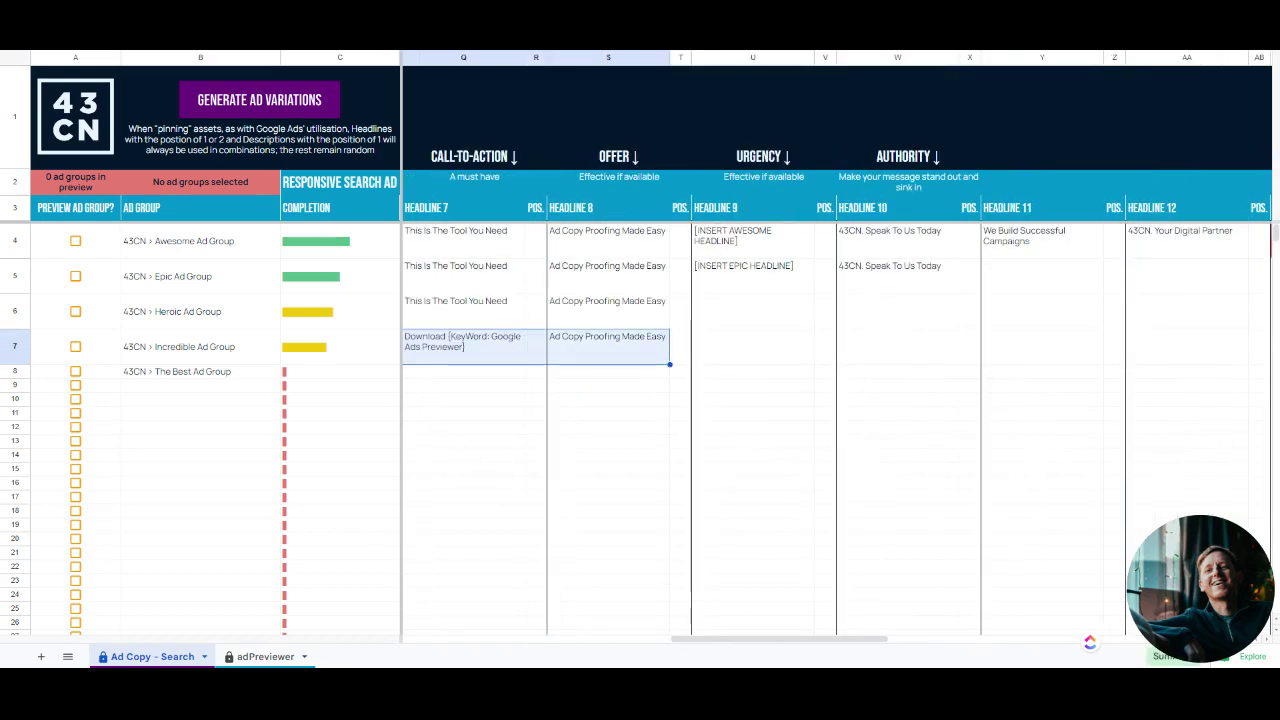
key("Down")
key("ctrl+v")
- Change Headline 1 in E8 to 'Just The Best Headline'
key("Right")
key("Return")
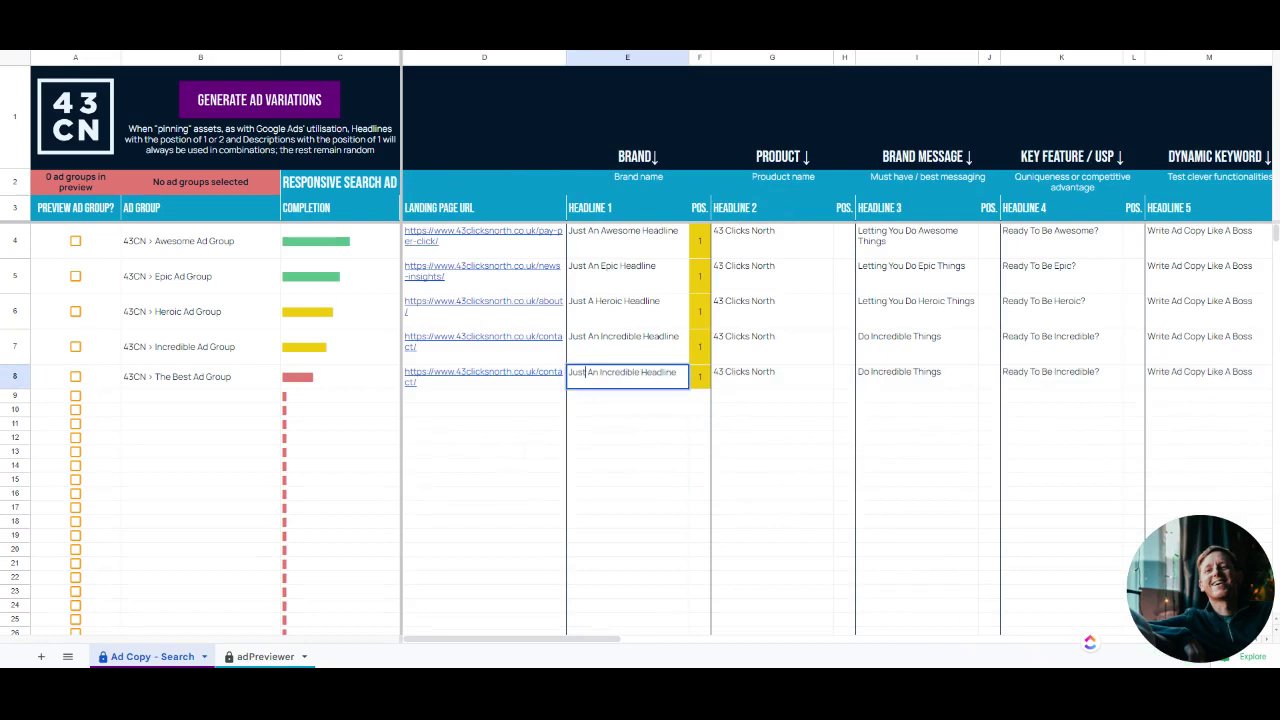
key("ctrl+Delete")
key("ctrl+Delete")
type("The Best")
key("Return")
- Pin The Best Ad Group's 43 Clicks North headline (H8) to position 1
left_click(700, 374)
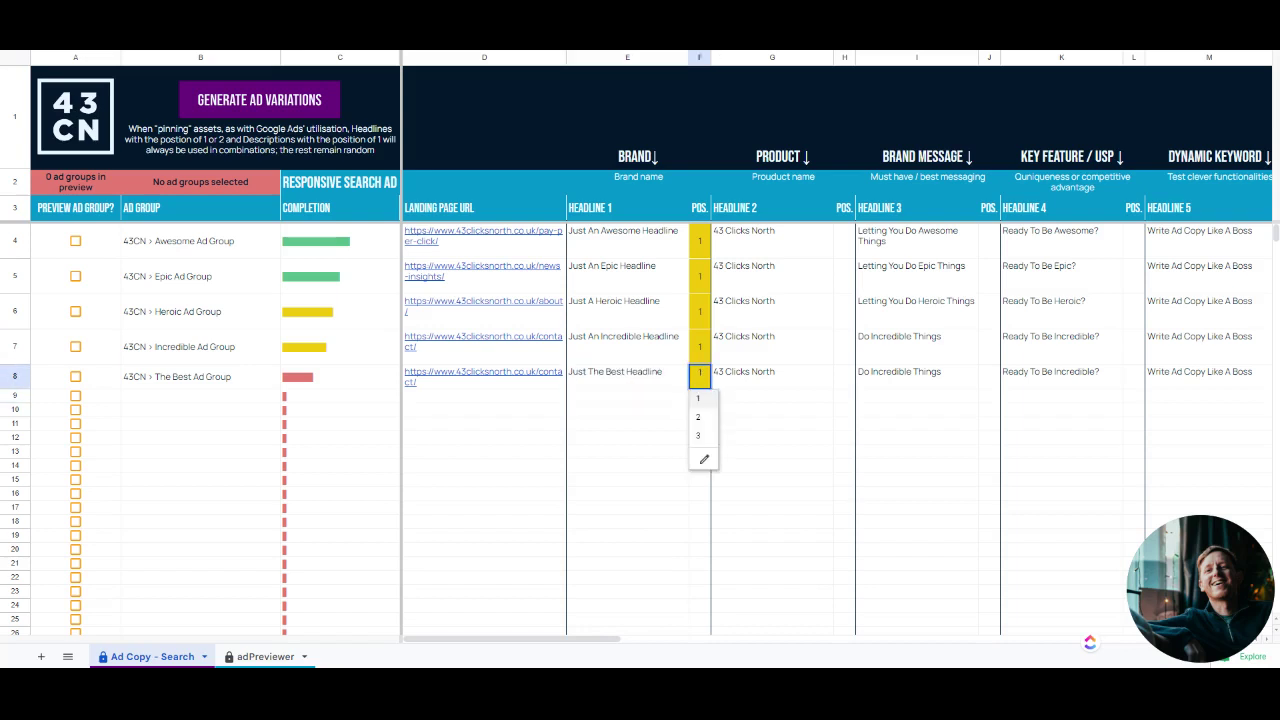
key("Down")
key("Down")
key("Up")
key("Up")
key("Return")
key("Right")
key("Right")
key("Up")
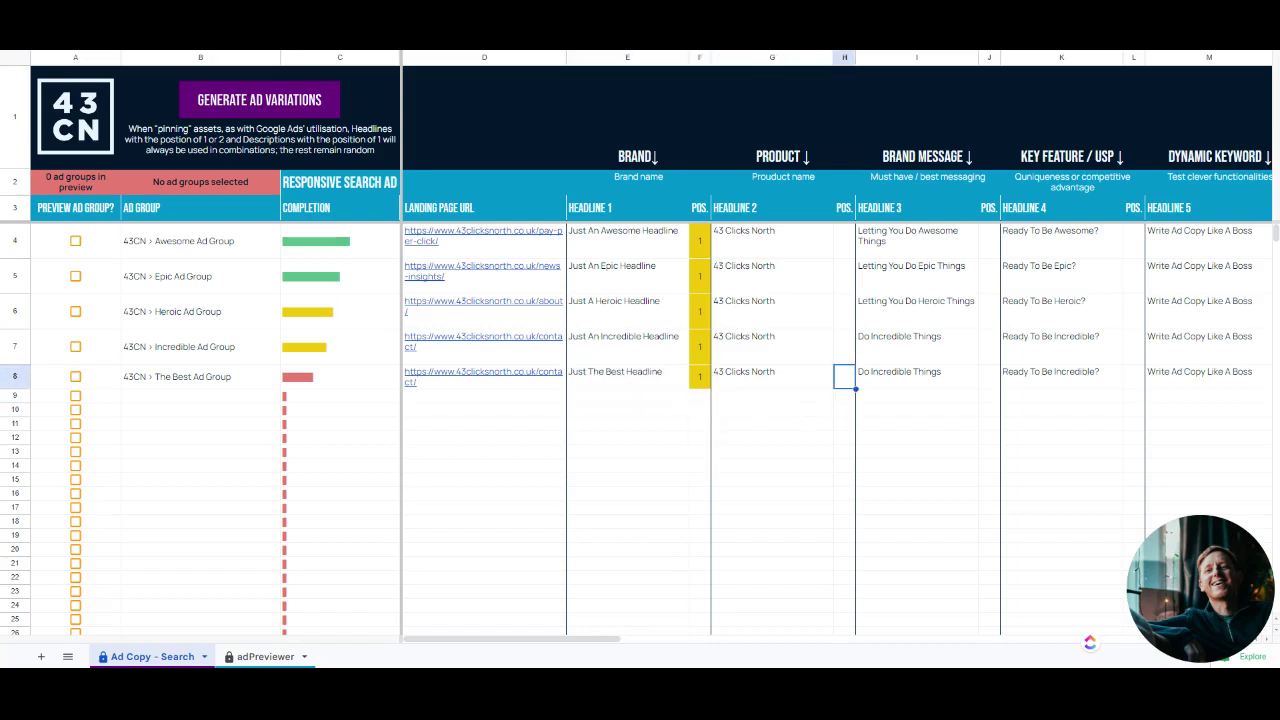
key("Return")
key("Down")
key("Up")
key("Return")
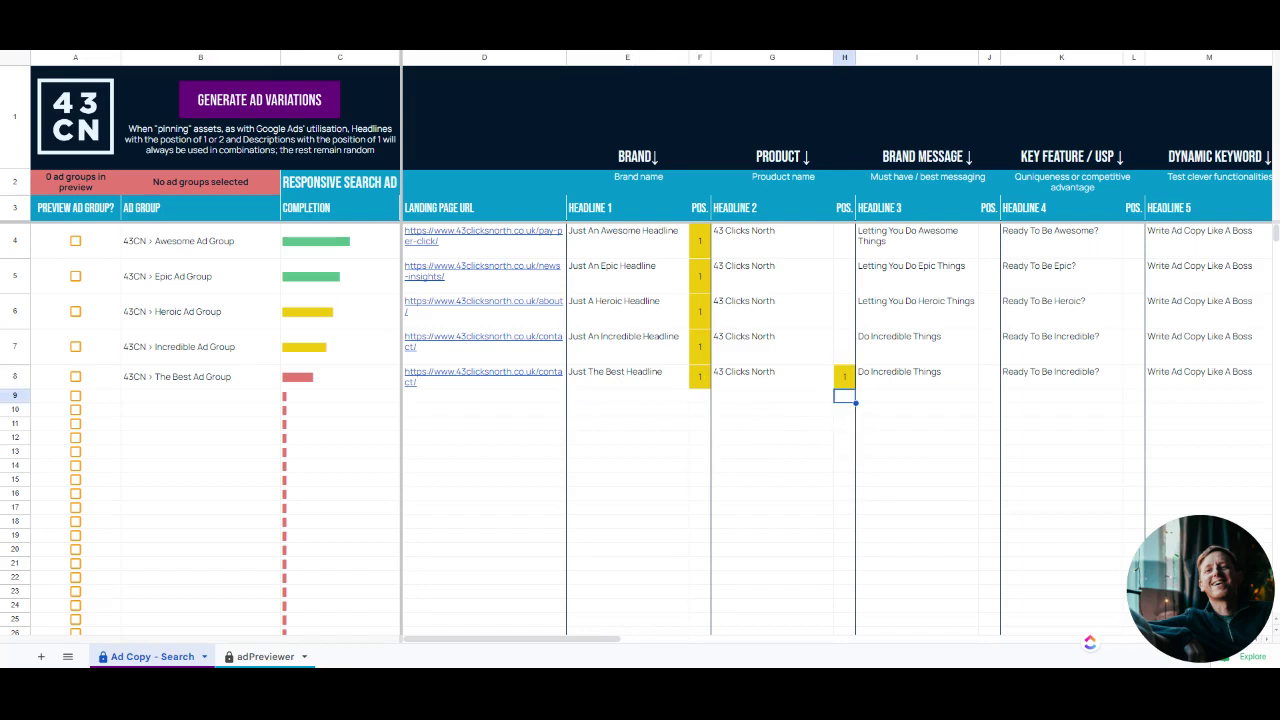
- Pin the Heroic group's 43 Clicks North headline (H6) to position 1
left_click(844, 311)
key("Return")
key("Down")
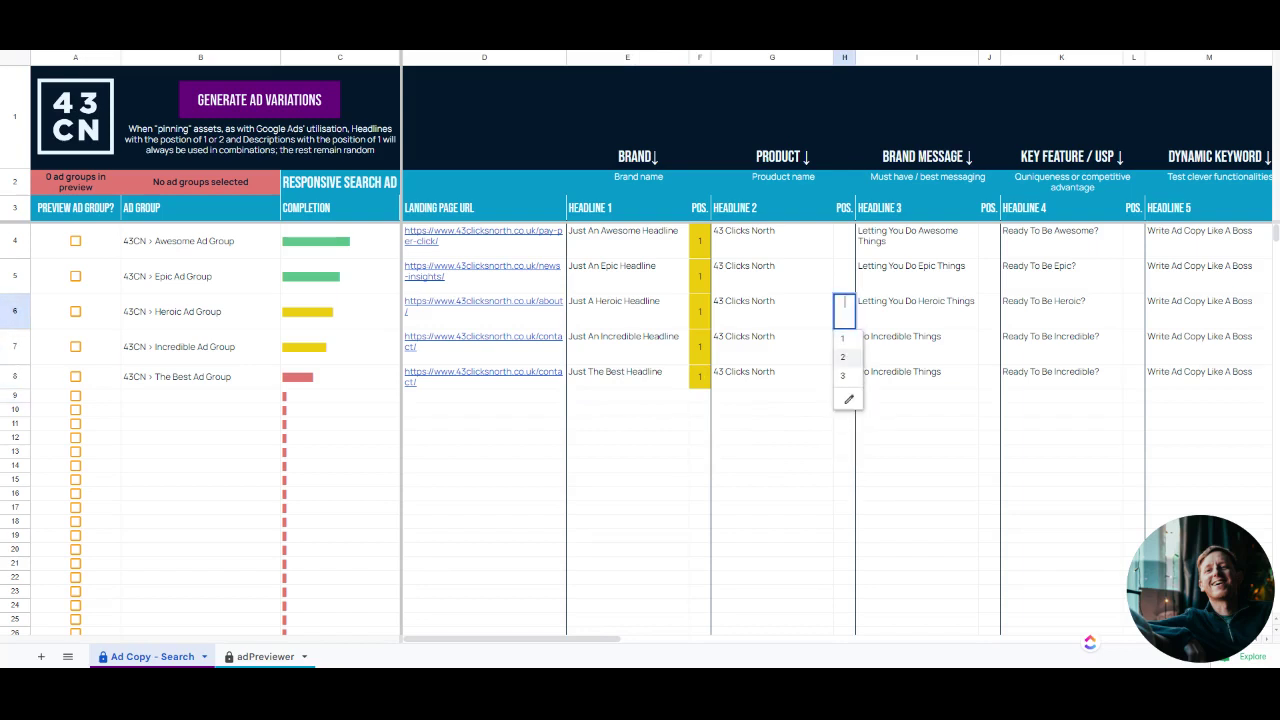
key("Up")
key("Return")
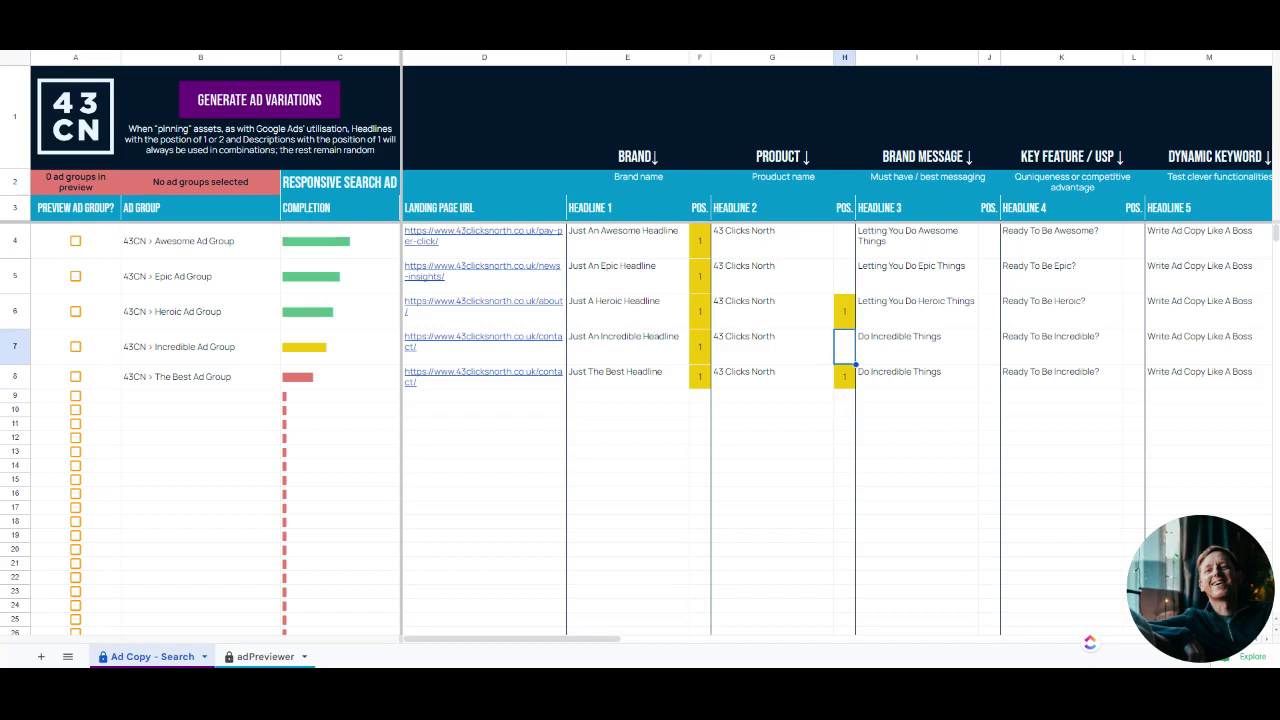
- Reword I8 and K8 to 'Do The Best Things' and 'Ready To Be The Best?'
key("Down")
key("Right")
key("Return")
key("ctrl+BackSpace")
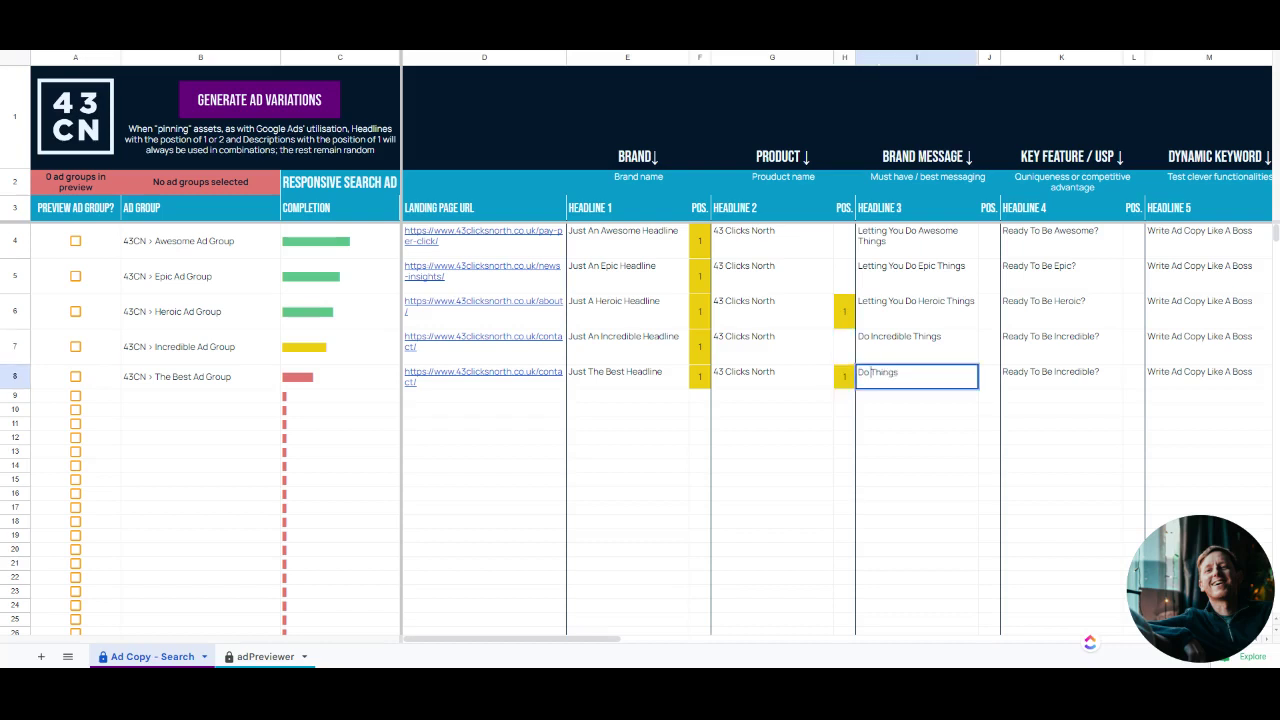
type("The Best")
key("Tab")
key("Tab")
key("Return")
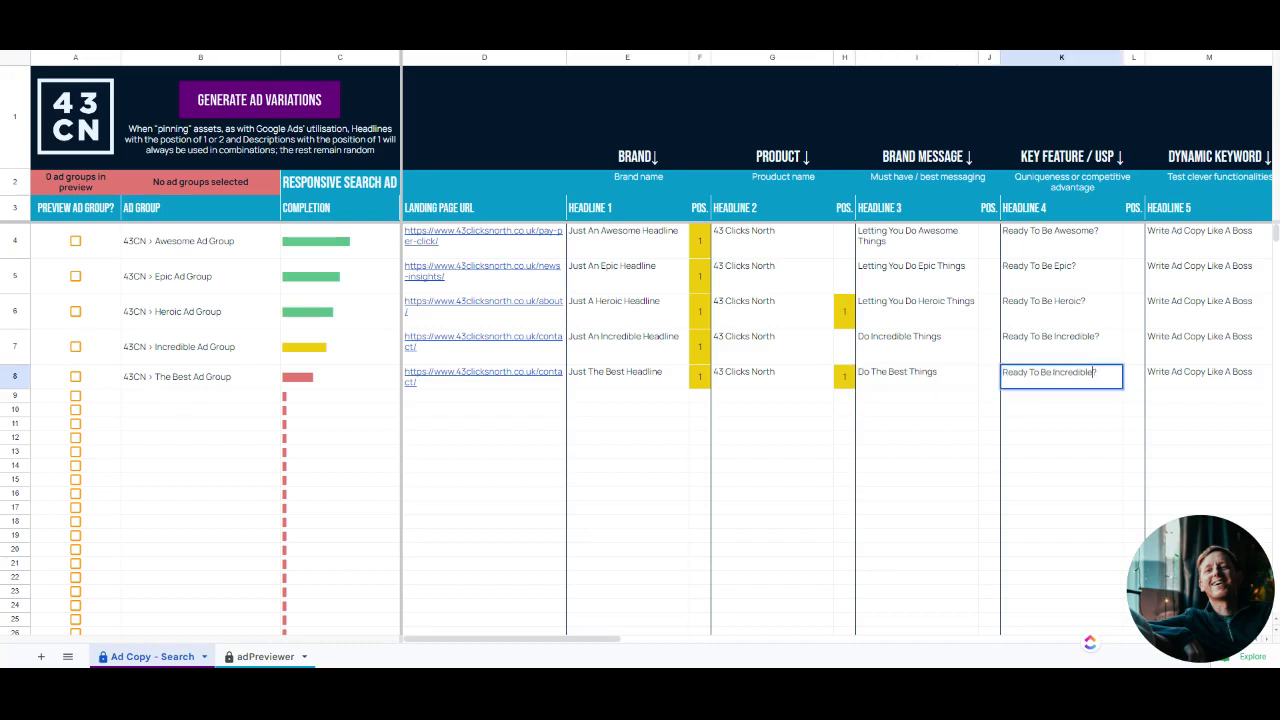
key("ctrl+BackSpace")
type("The Best")
key("Tab")
key("Tab")
key("Tab")
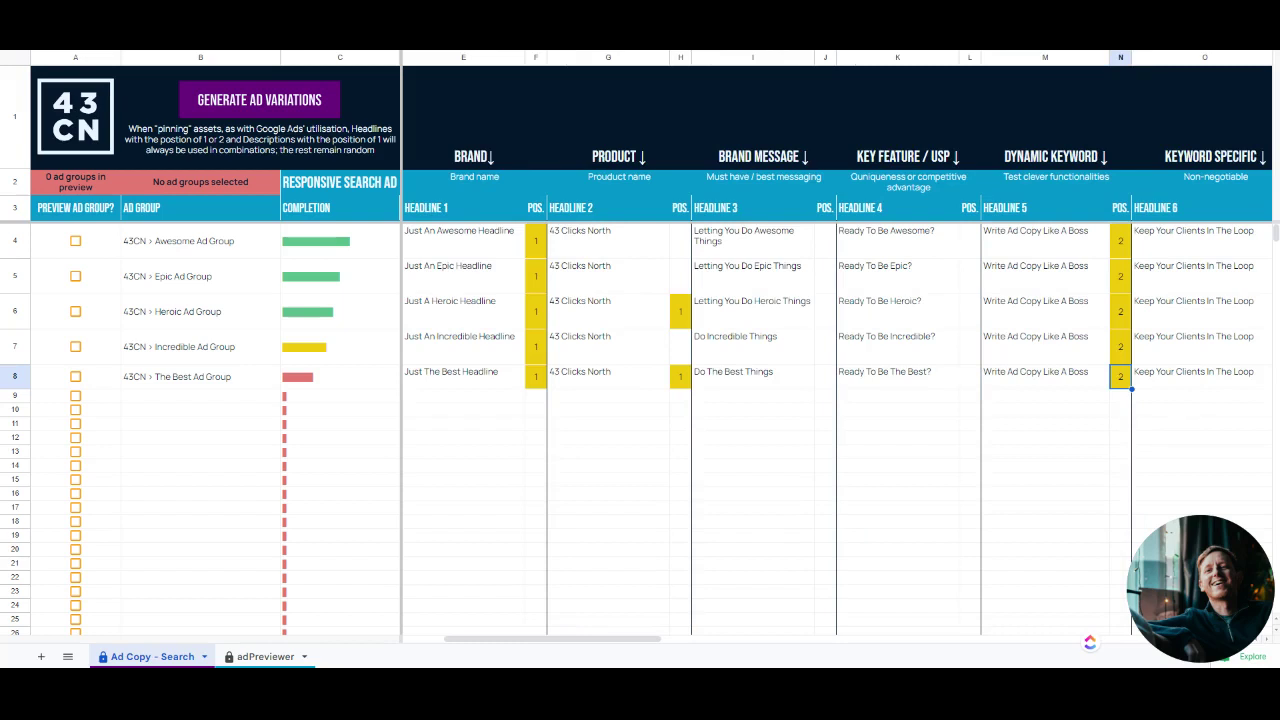
- Leave Heroic's Headline 3 unpinned and review Best's Headline 6 pin and Headline 7
left_click(824, 310)
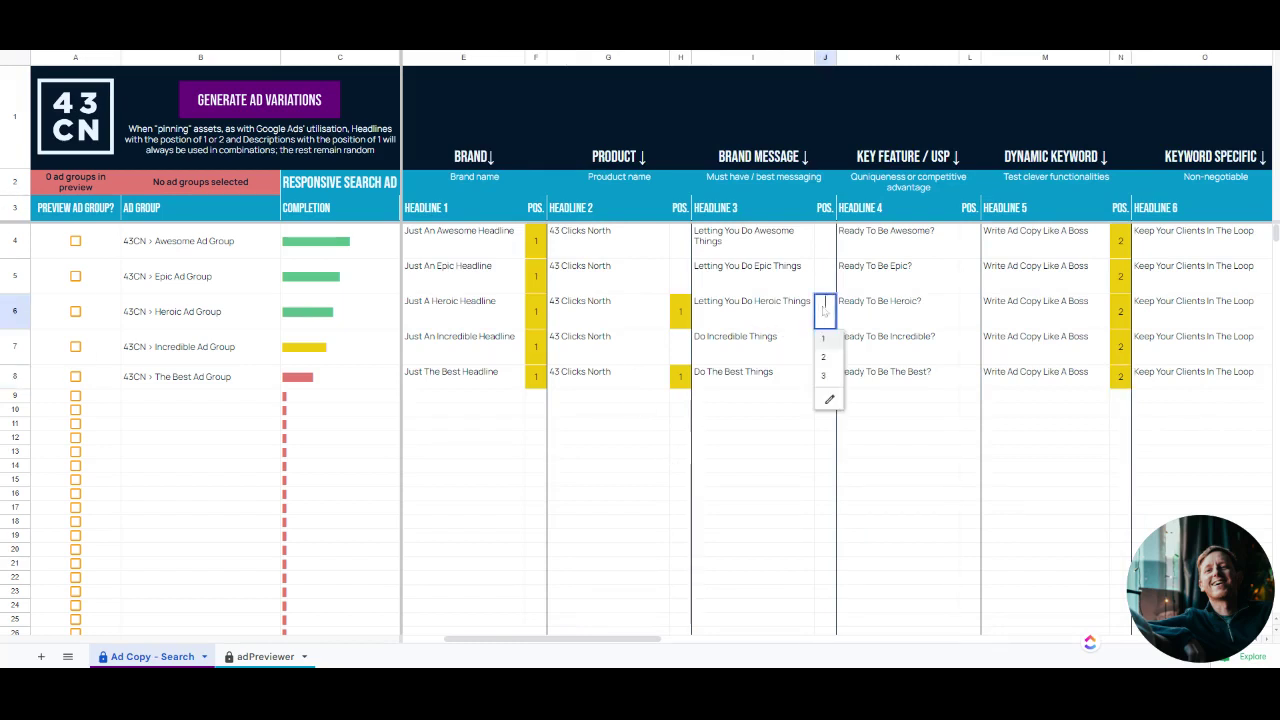
key("Tab")
key("Tab")
key("Tab")
key("Tab")
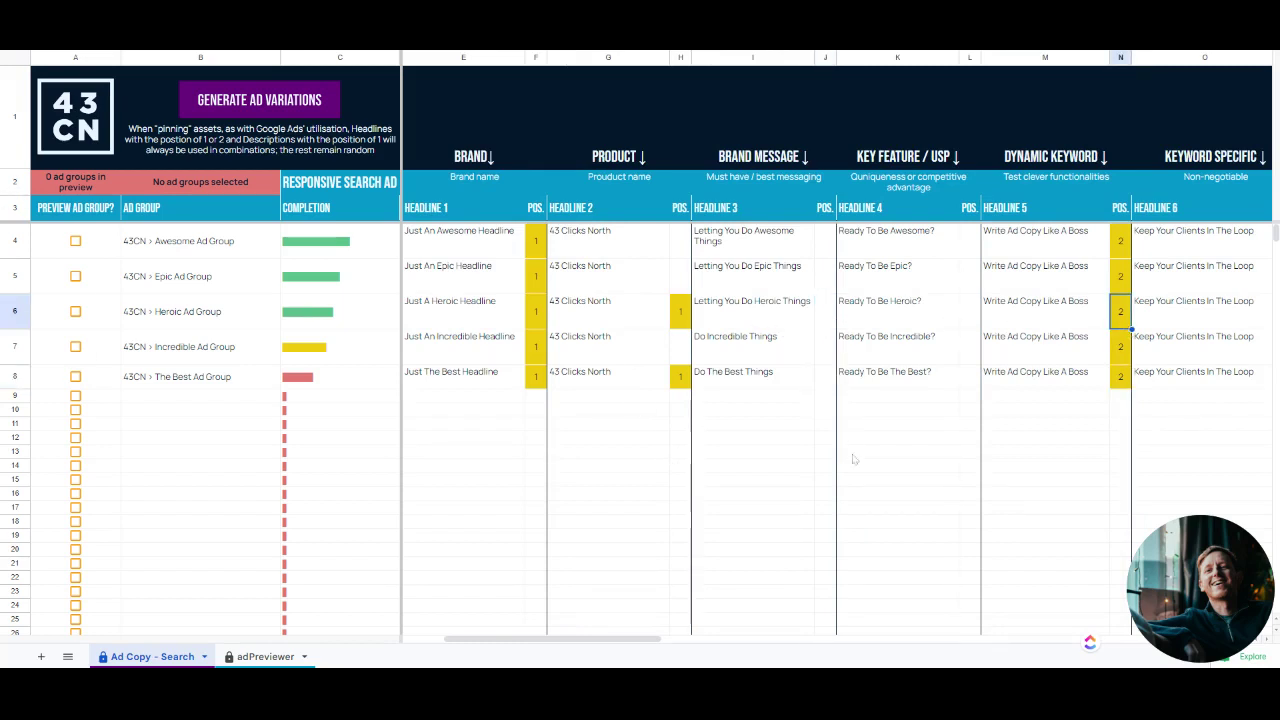
left_click(1150, 385)
key("Right")
key("Right")
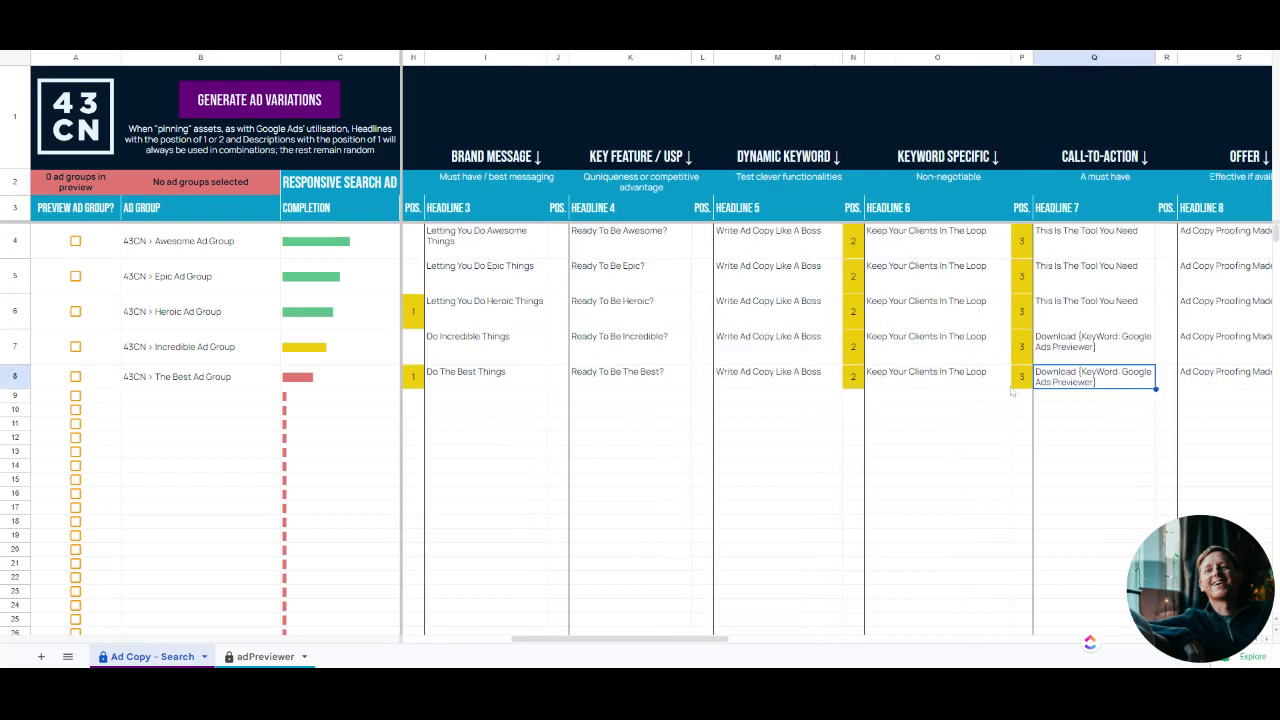
left_click(1018, 384)
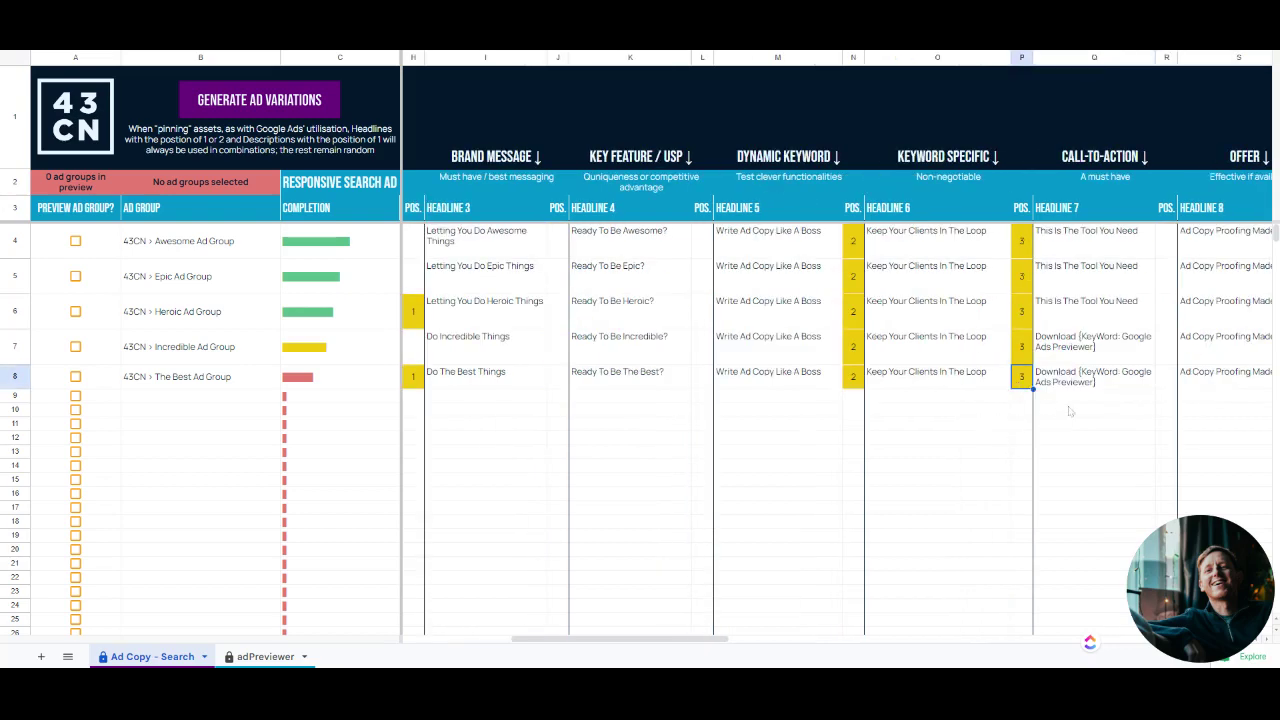
left_click(1098, 381)
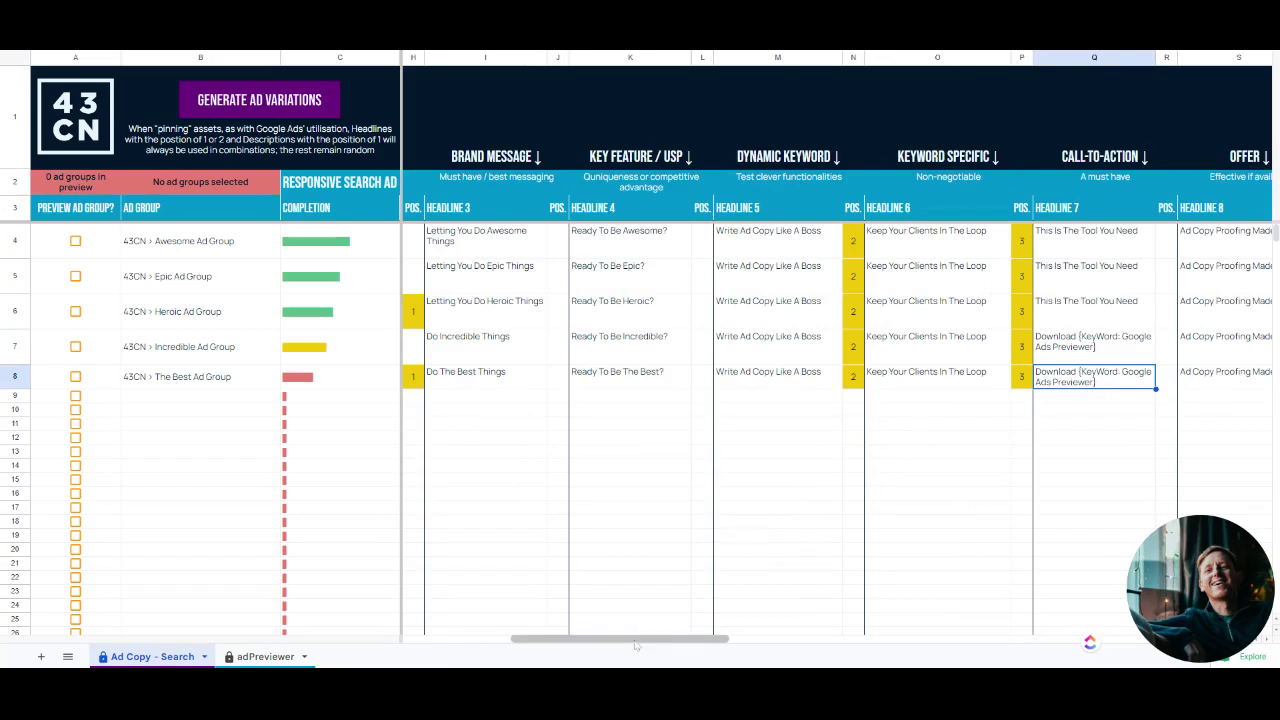
left_click_drag(639, 646, 717, 658)
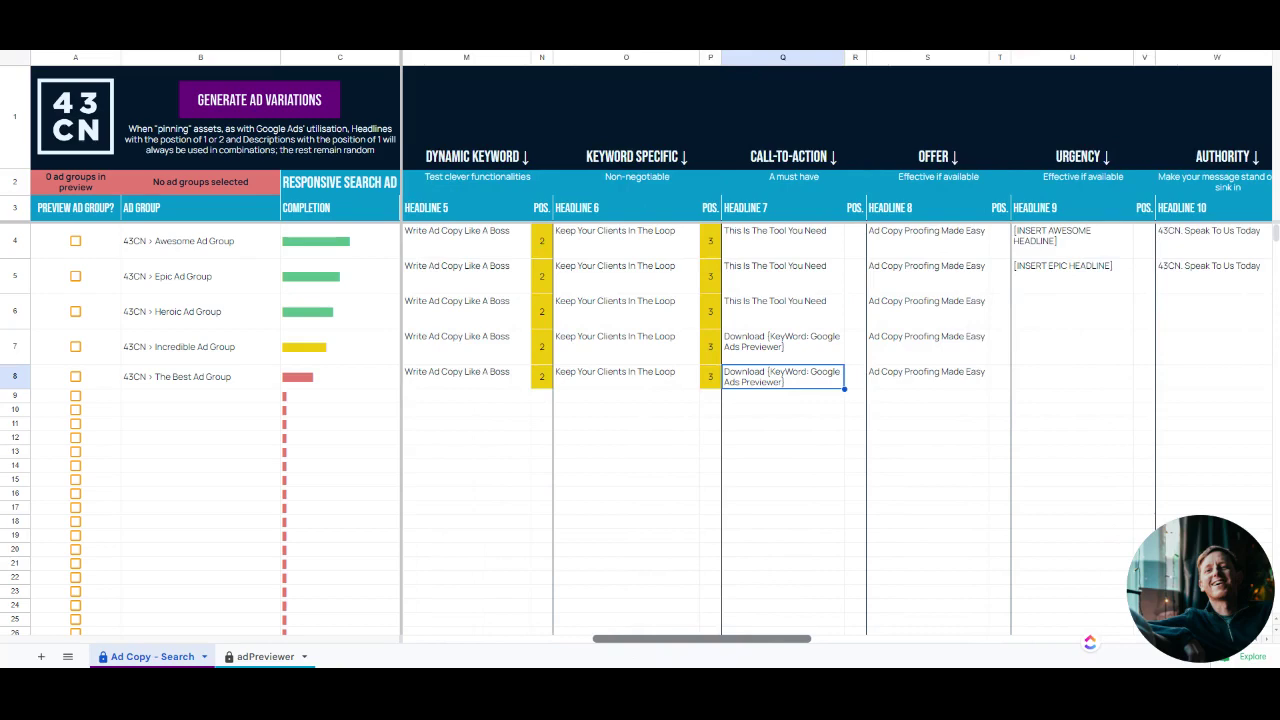
left_click_drag(718, 658, 898, 661)
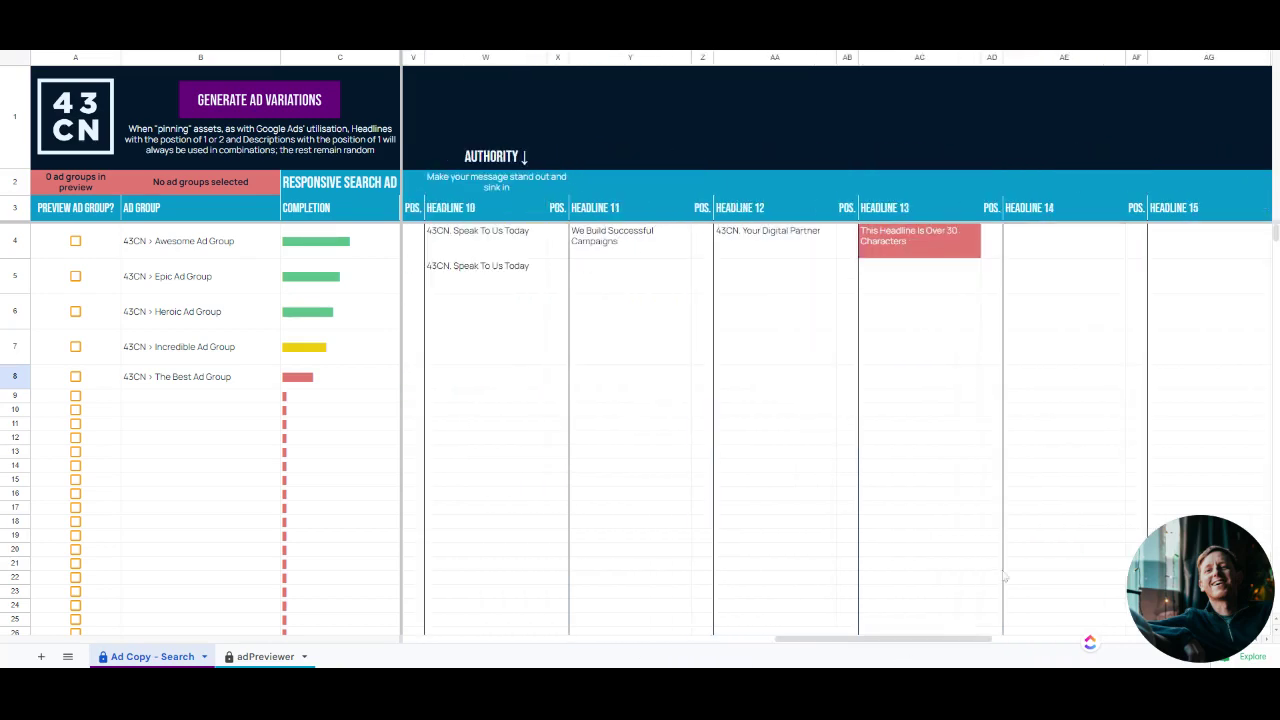
left_click(930, 250)
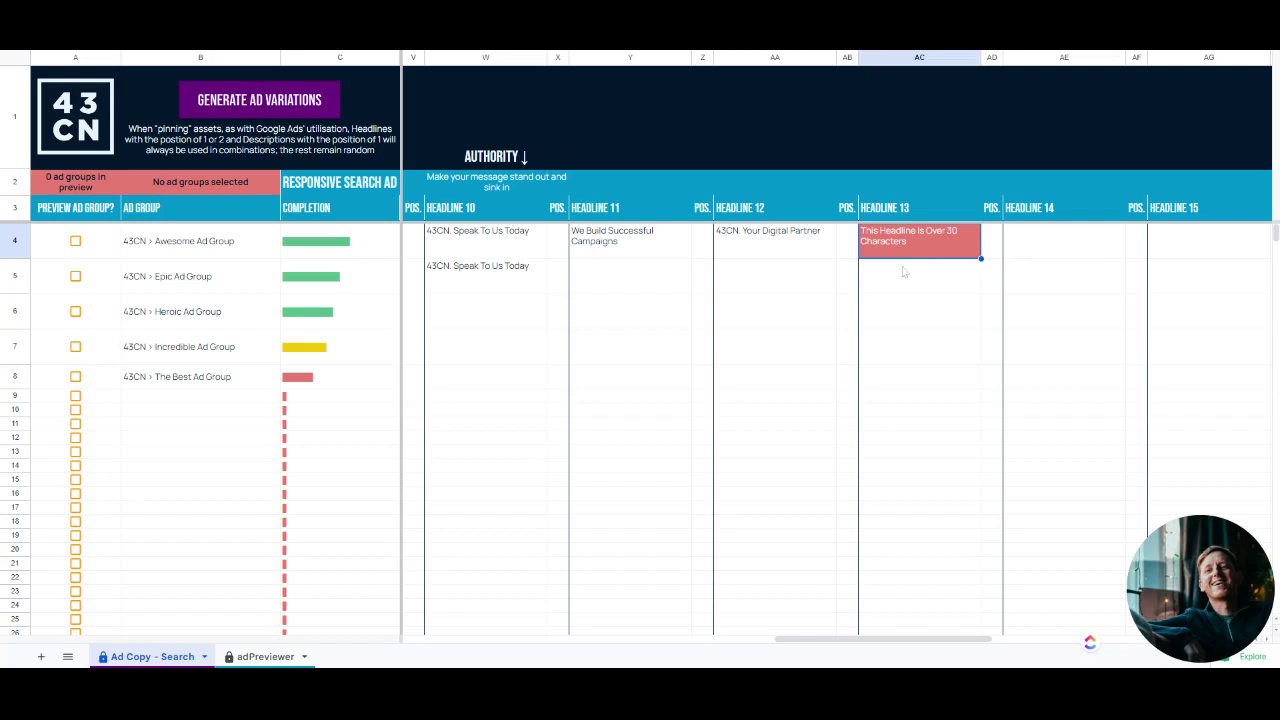
left_click_drag(925, 640, 809, 640)
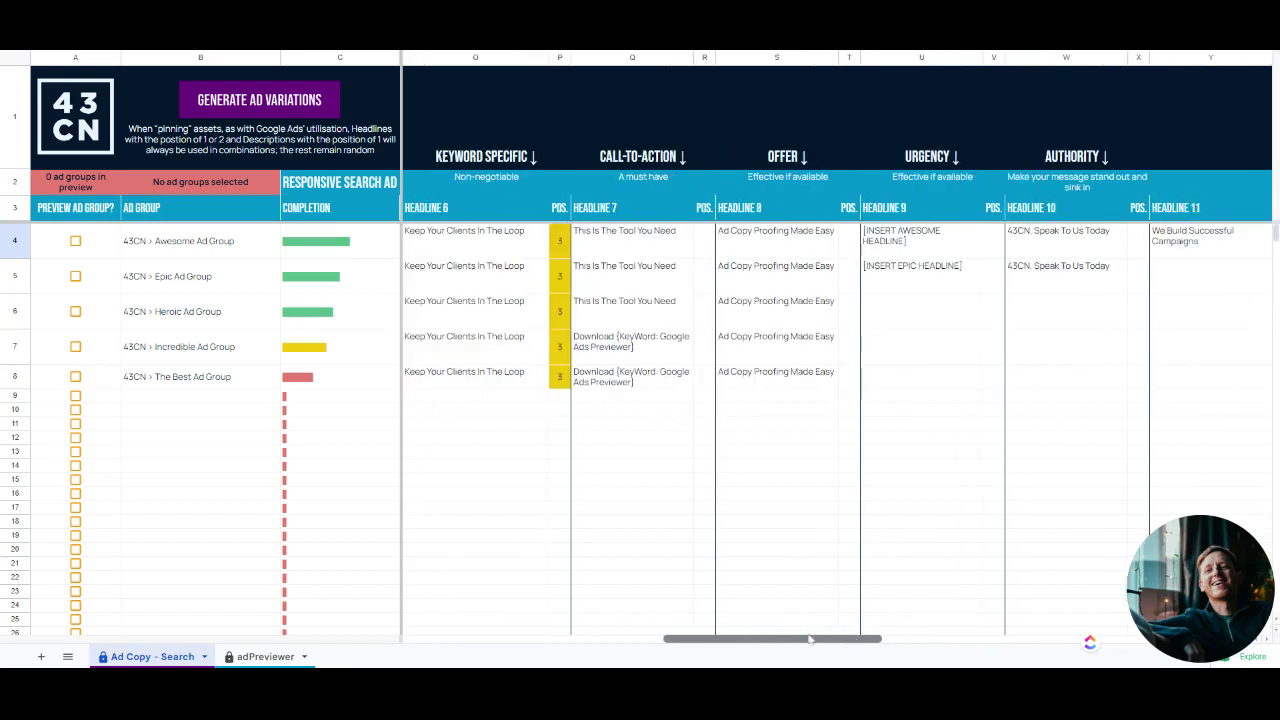
left_click(652, 386)
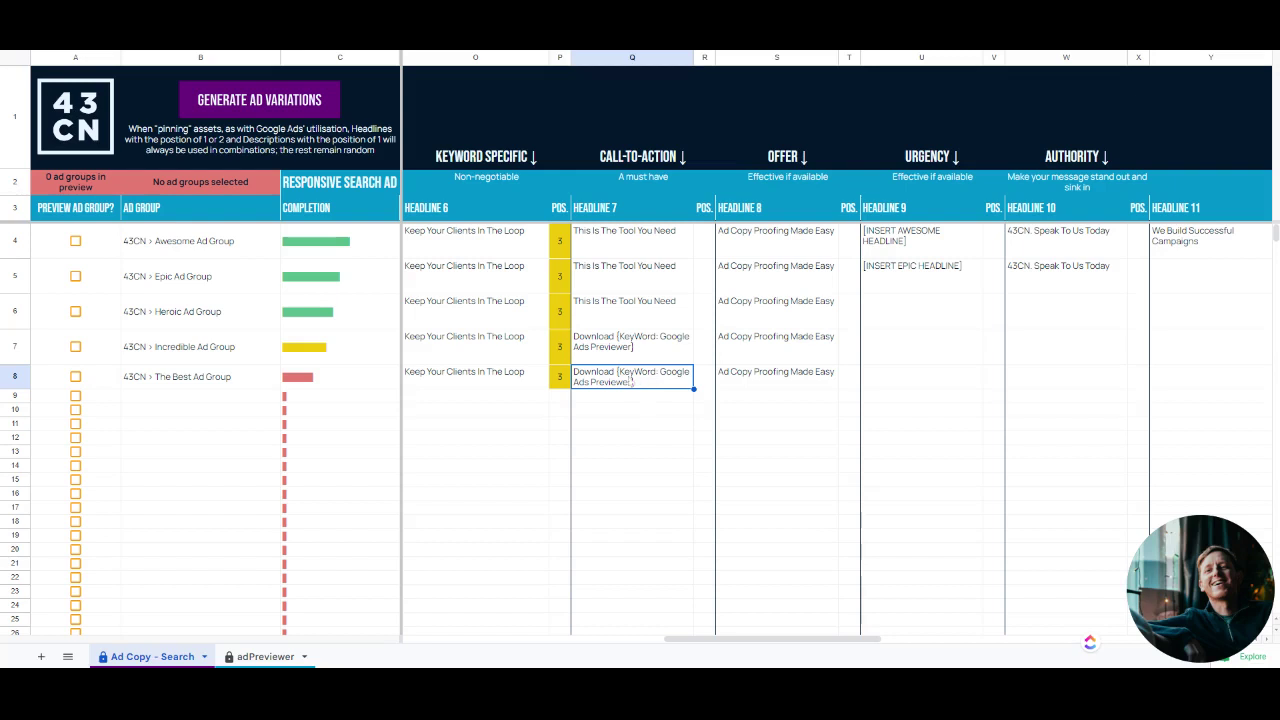
- Enter display paths 'the-best' and 'previewer' in AI8 and AJ8
left_click_drag(787, 640, 1037, 662)
left_click(770, 385)
type("the-best")
key("Tab")
type("previewer")
key("Tab")
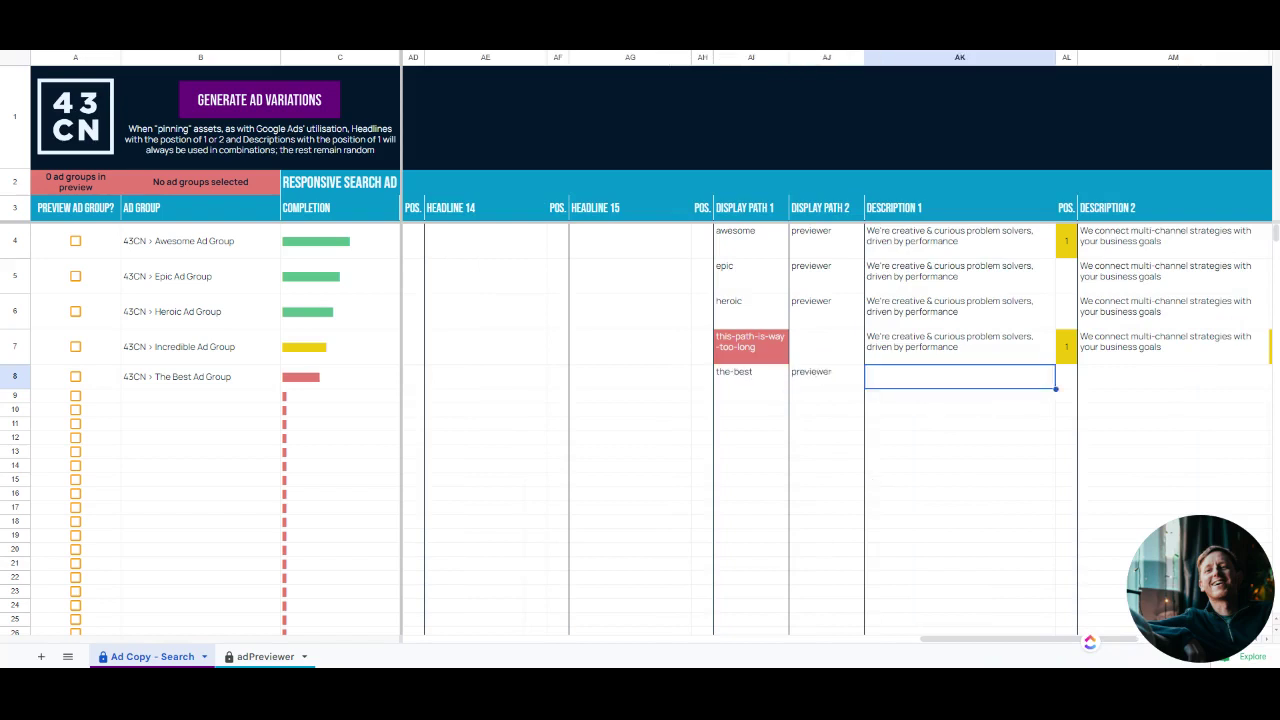
- Copy the Incredible row's pinned descriptions AK7:AN7 into The Best Ad Group's row
key("Up")
key("shift+Right")
key("shift+Right")
key("shift+Right")
key("ctrl+c")
key("Down")
key("Right")
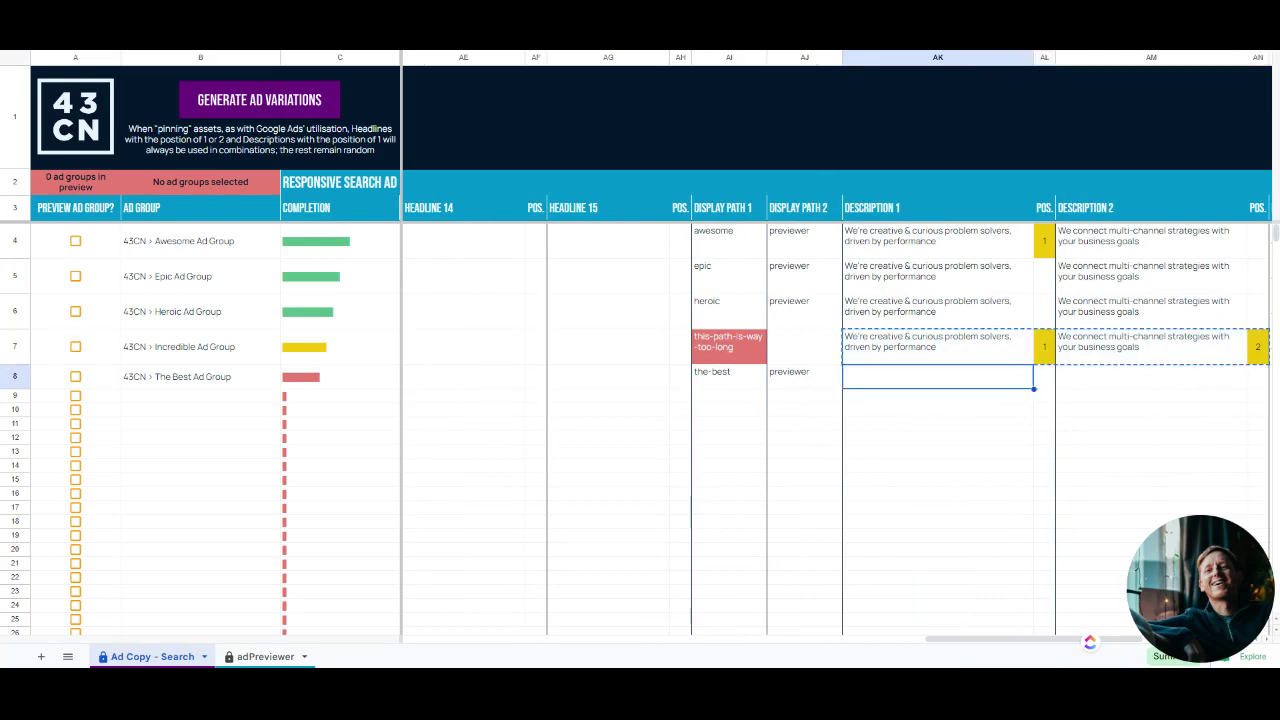
key("Right")
key("ctrl+v")
key("Right")
key("Right")
key("Right")
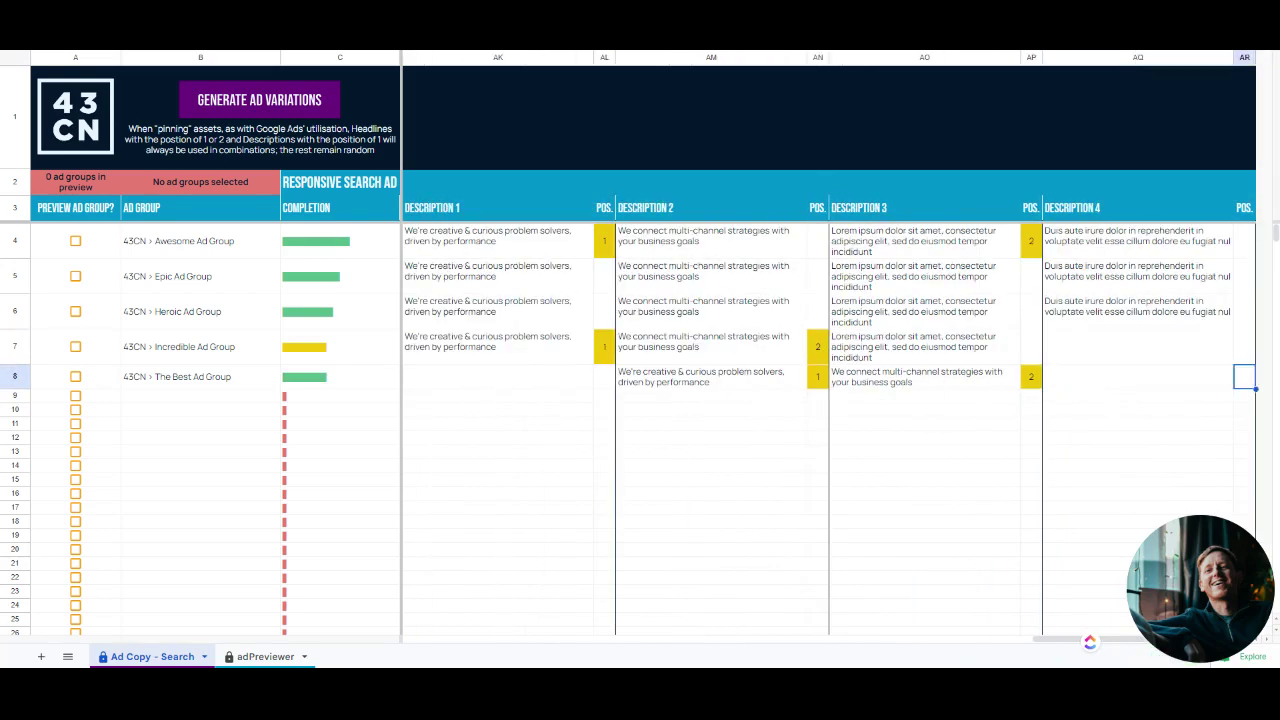
key("Left")
key("Left")
key("Left")
key("Left")
key("Left")
key("Left")
key("Left")
key("Left")
key("Left")
key("Left")
key("Left")
key("Left")
key("Left")
key("Left")
key("Left")
key("Left")
key("Left")
key("Left")
key("Left")
key("Left")
key("Left")
key("Left")
key("Left")
key("Left")
key("Left")
key("Left")
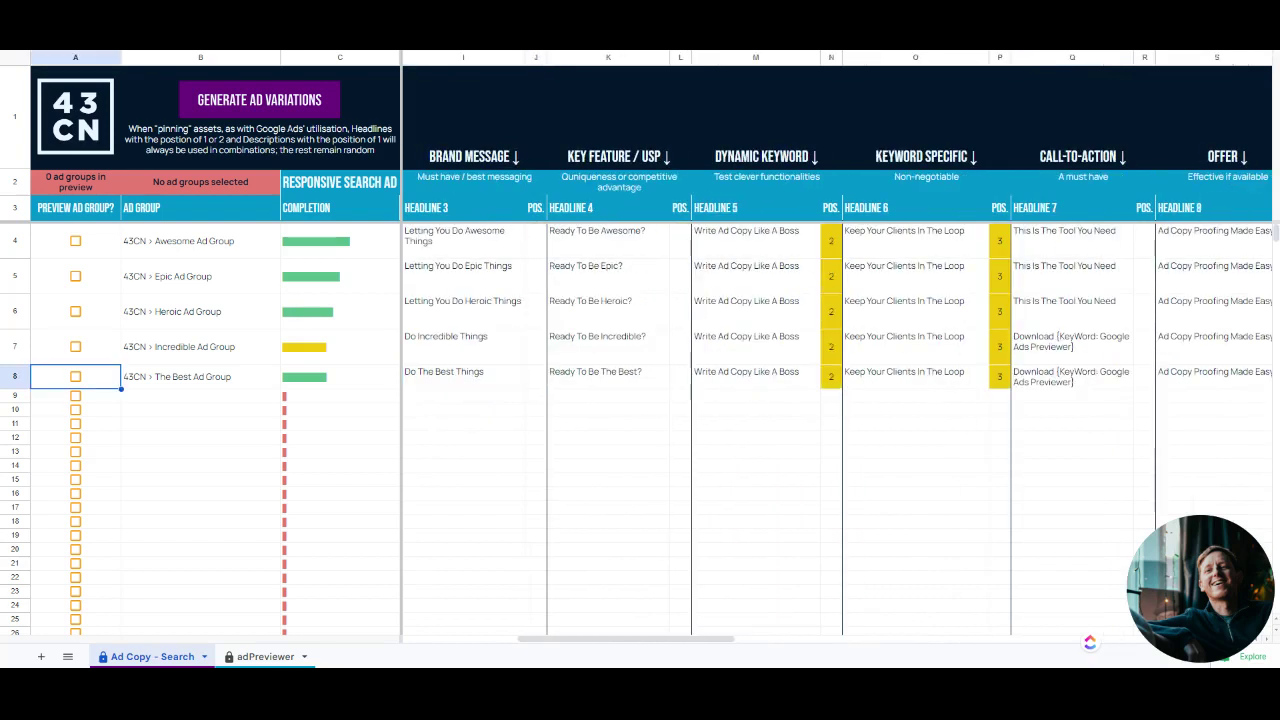
key("Right")
key("Right")
key("Right")
key("Right")
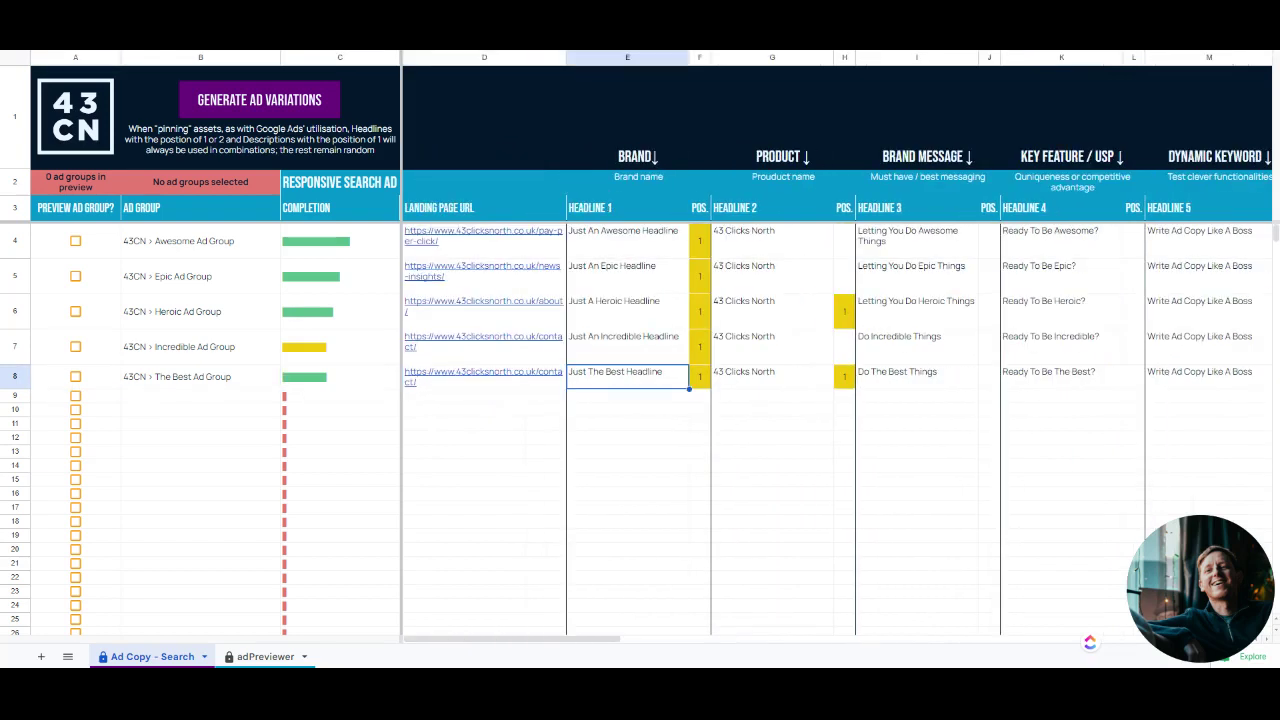
key("Left")
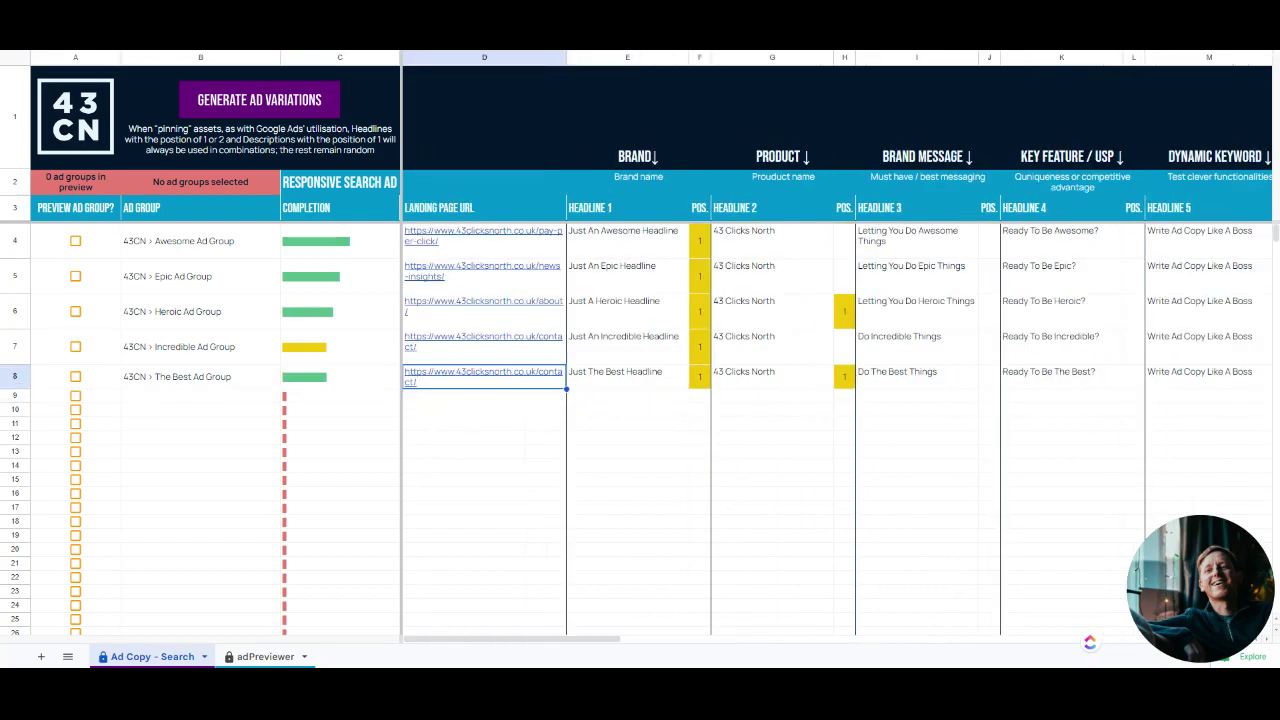
- Tick the Preview Ad Group? checkboxes for all five groups in A4:A8
left_click(76, 377)
left_click(76, 347)
left_click(76, 311)
left_click(76, 276)
left_click(76, 241)
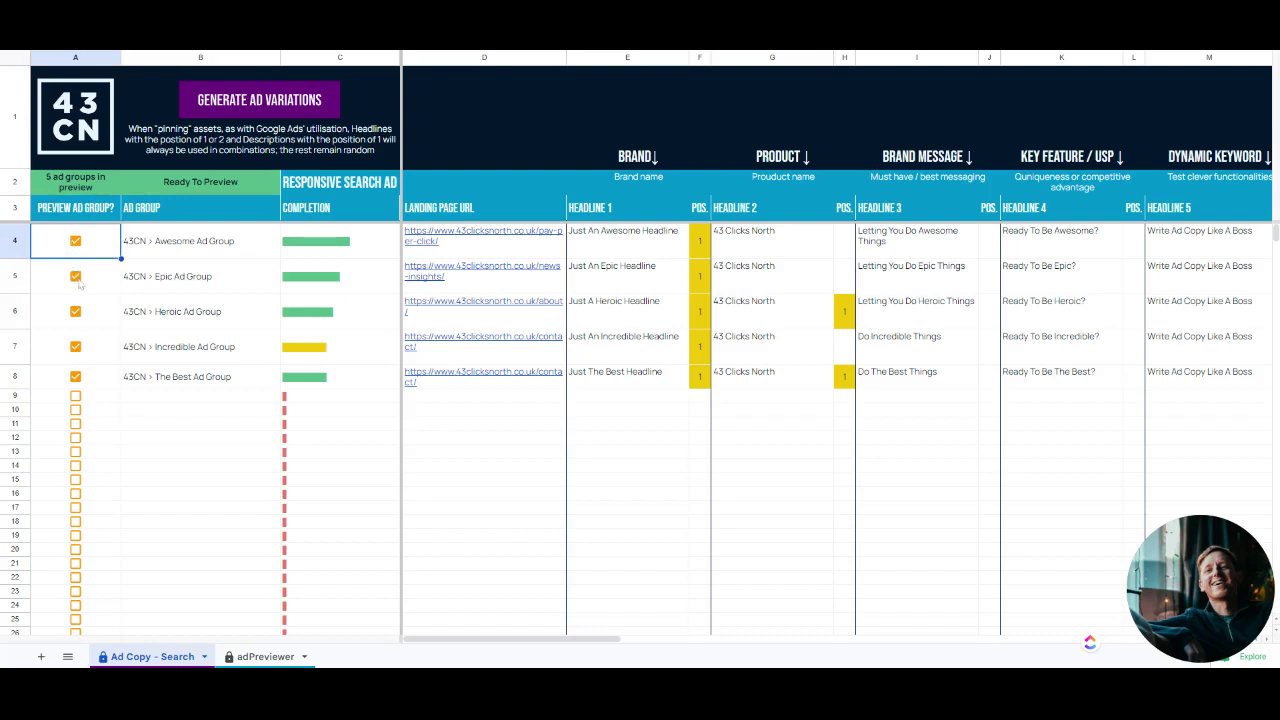
left_click(76, 277)
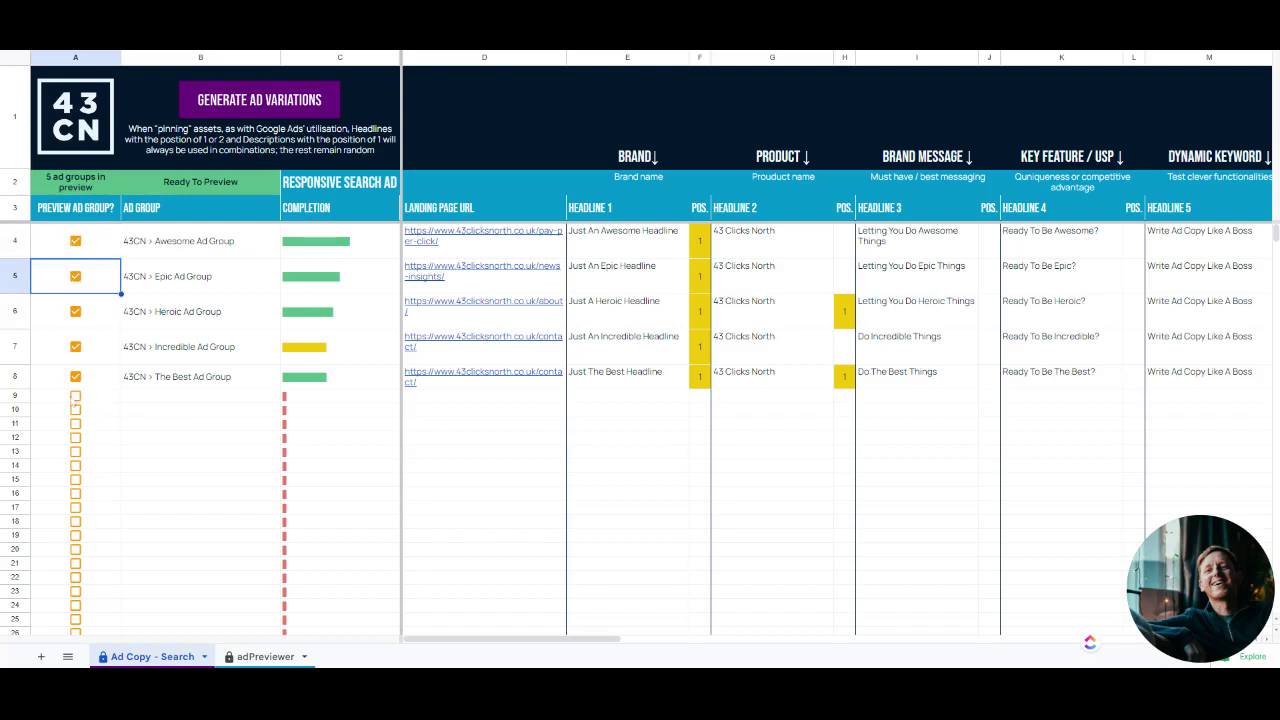
- Tick empty row 9 to see the no-name warning, then untick it
left_click(75, 397)
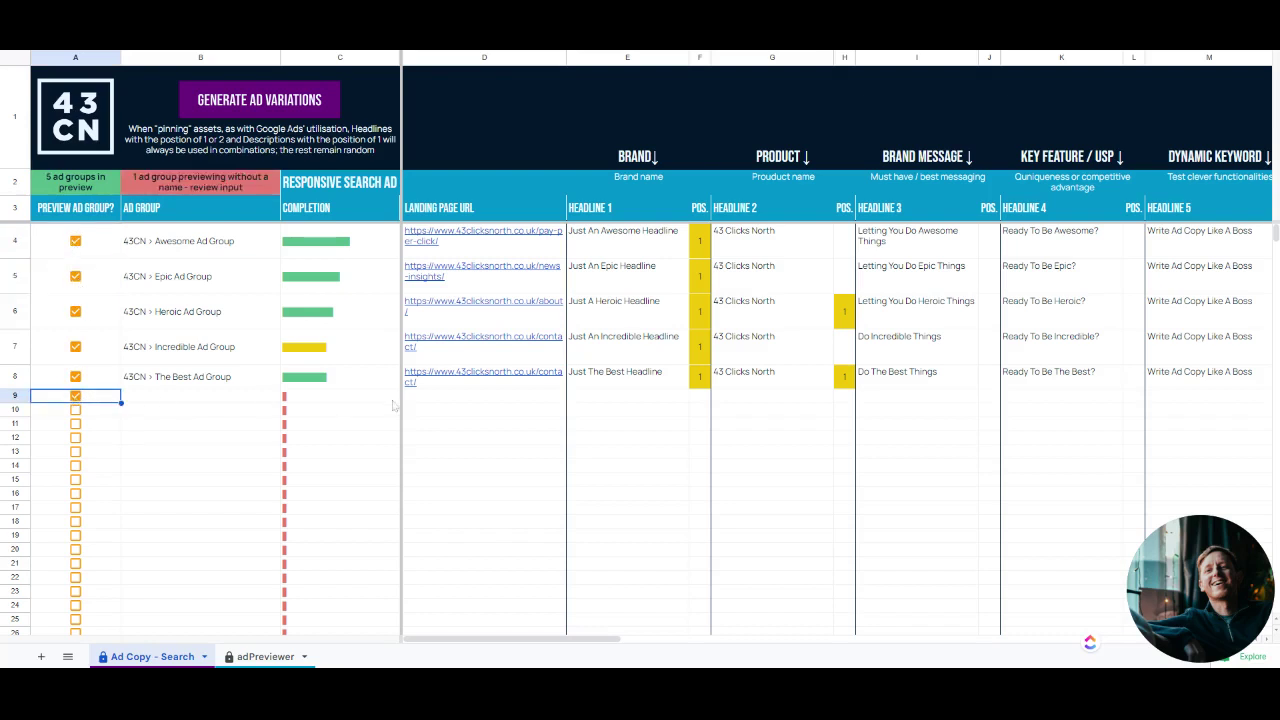
left_click(208, 195)
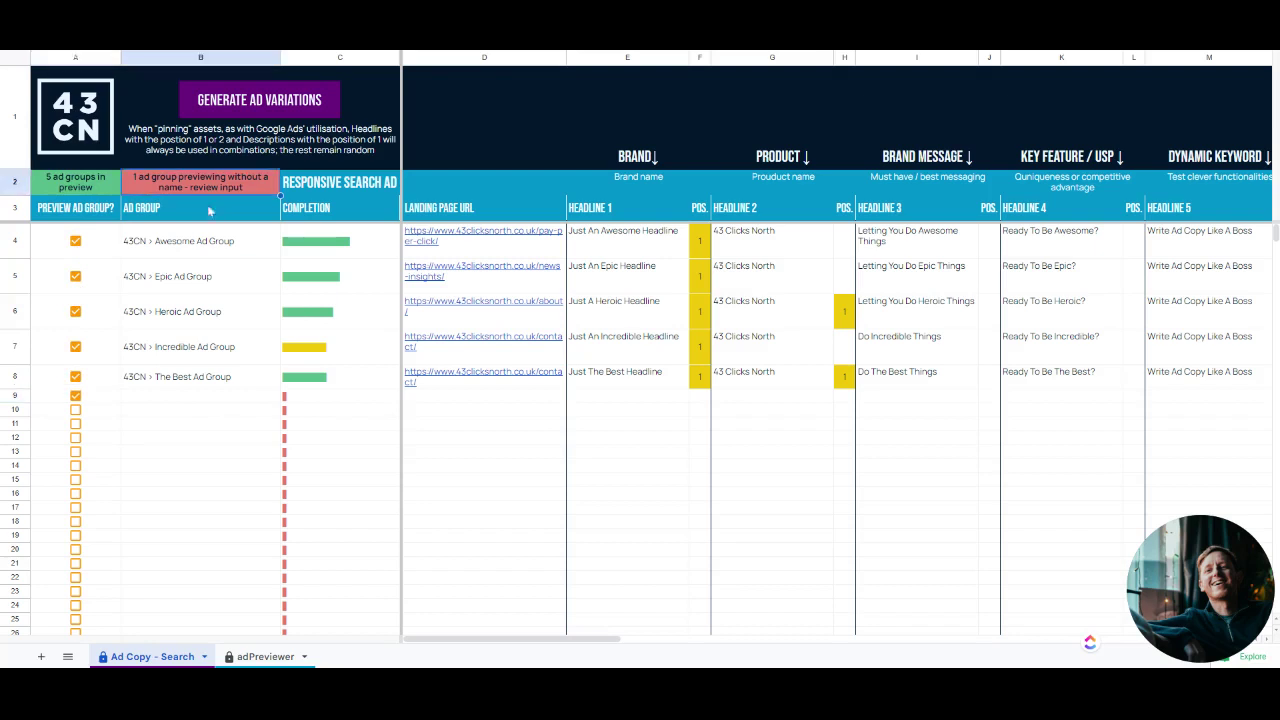
left_click(201, 398)
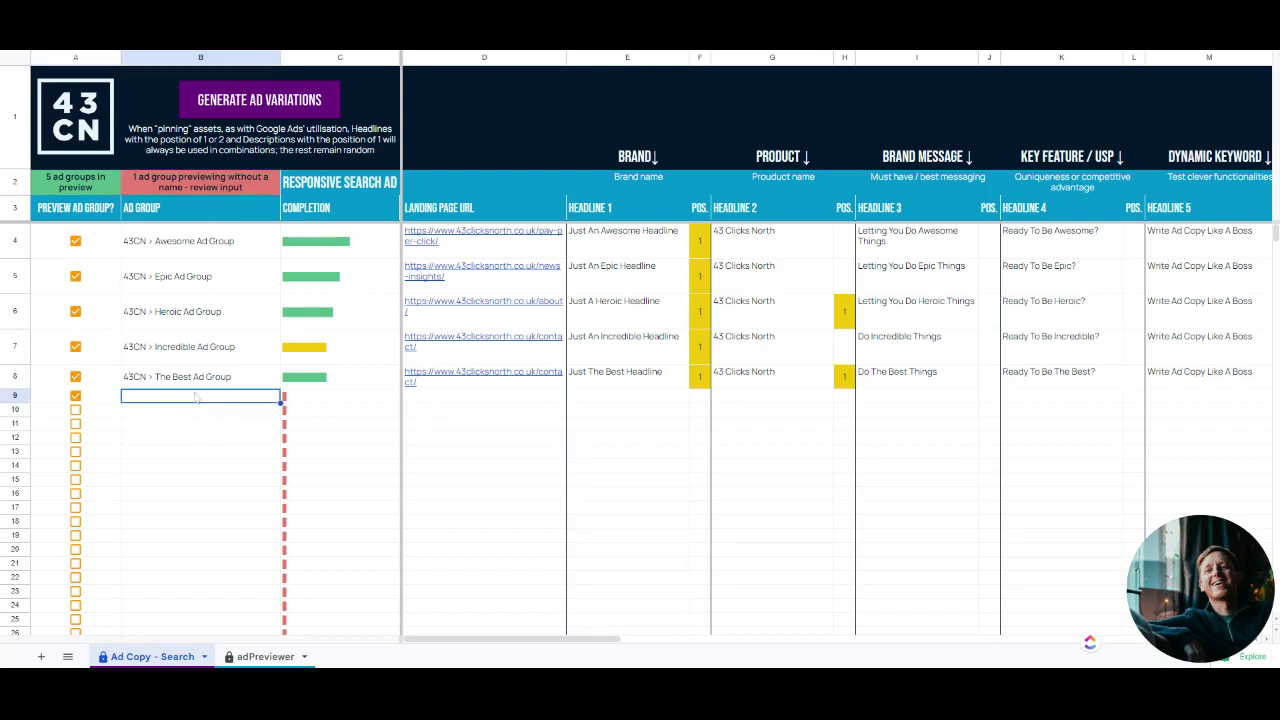
left_click(75, 398)
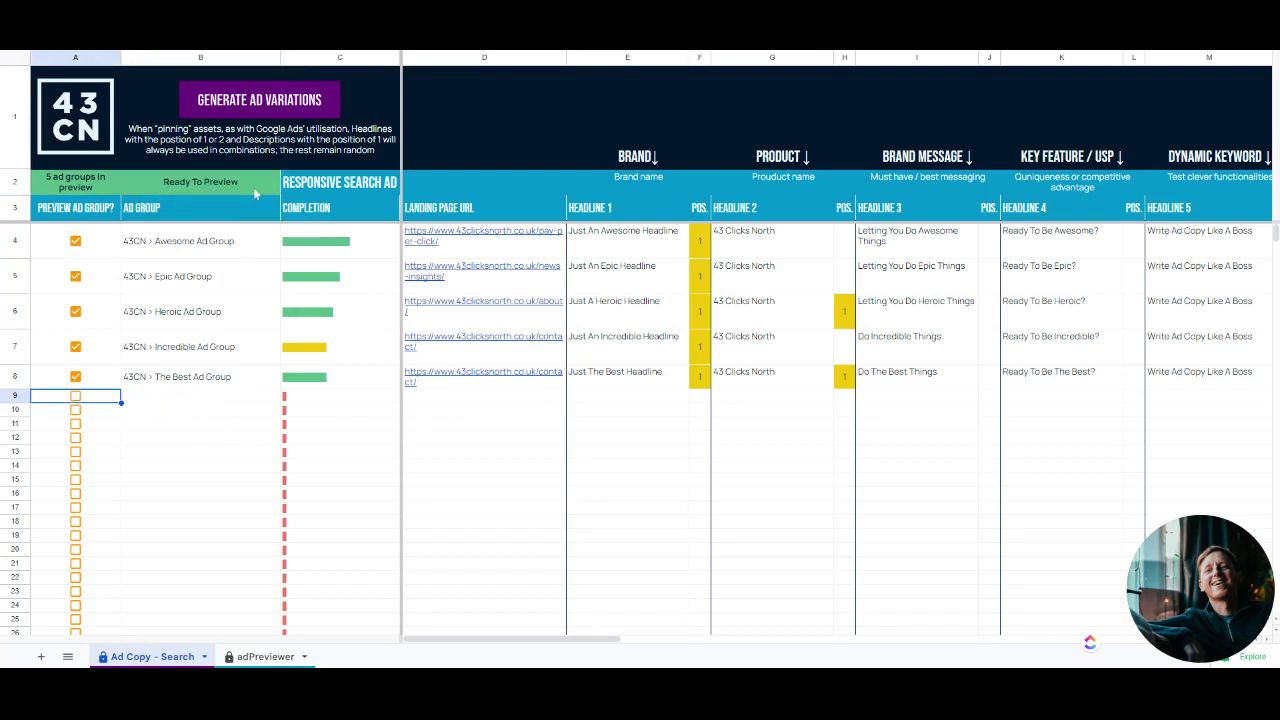
- Run Generate Ad Variations and confirm the Ads generated dialog with OK
left_click(263, 108)
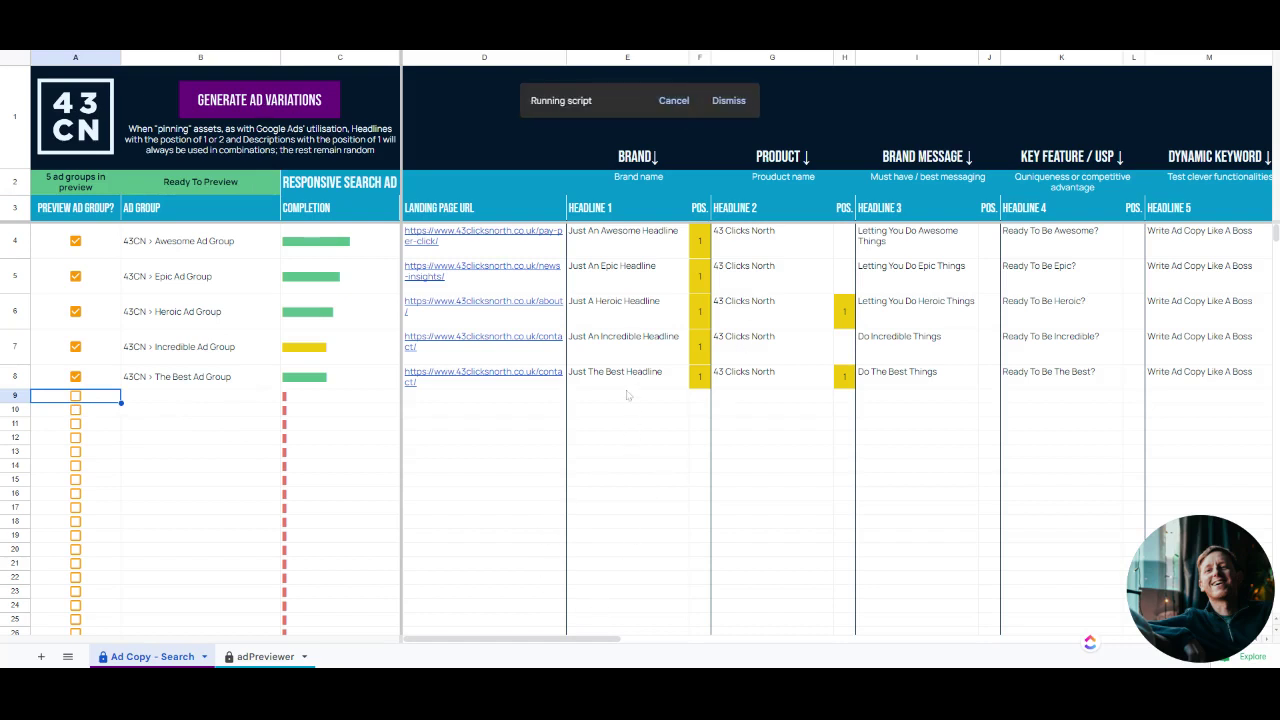
left_click(641, 160)
left_click(785, 158)
left_click(930, 158)
left_click(1084, 158)
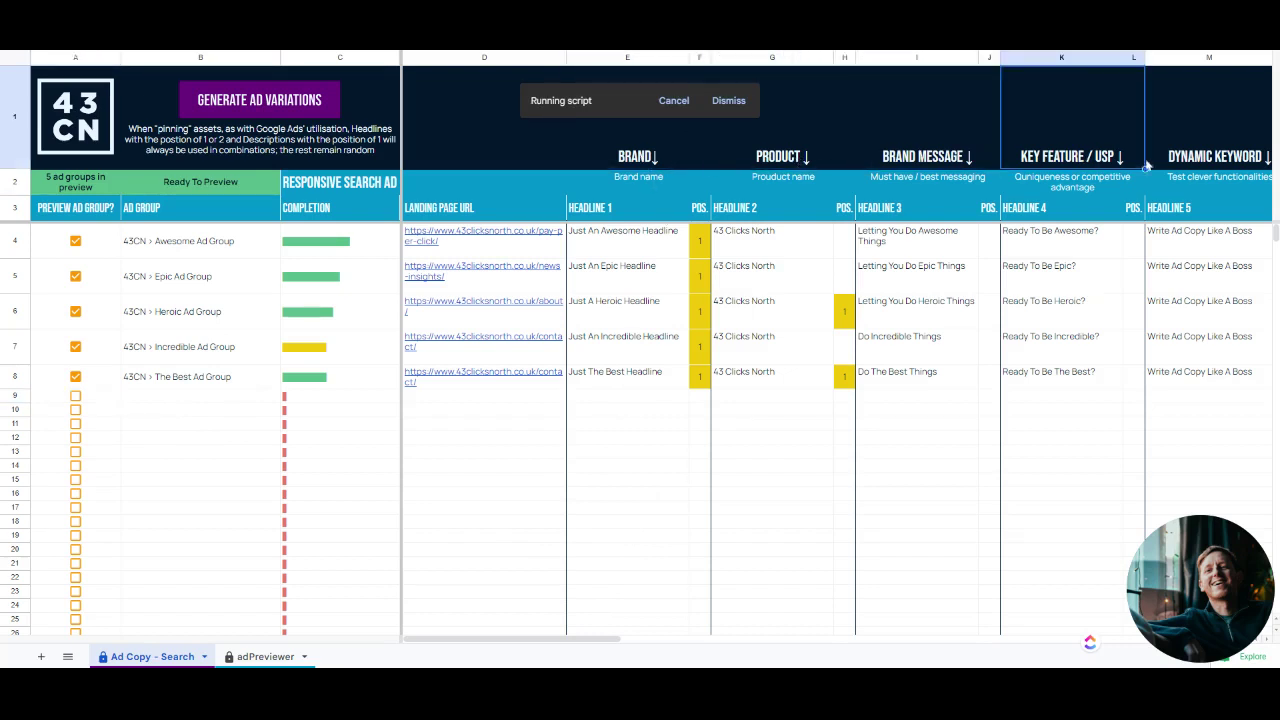
left_click(1180, 166)
left_click(1092, 166)
left_click(937, 165)
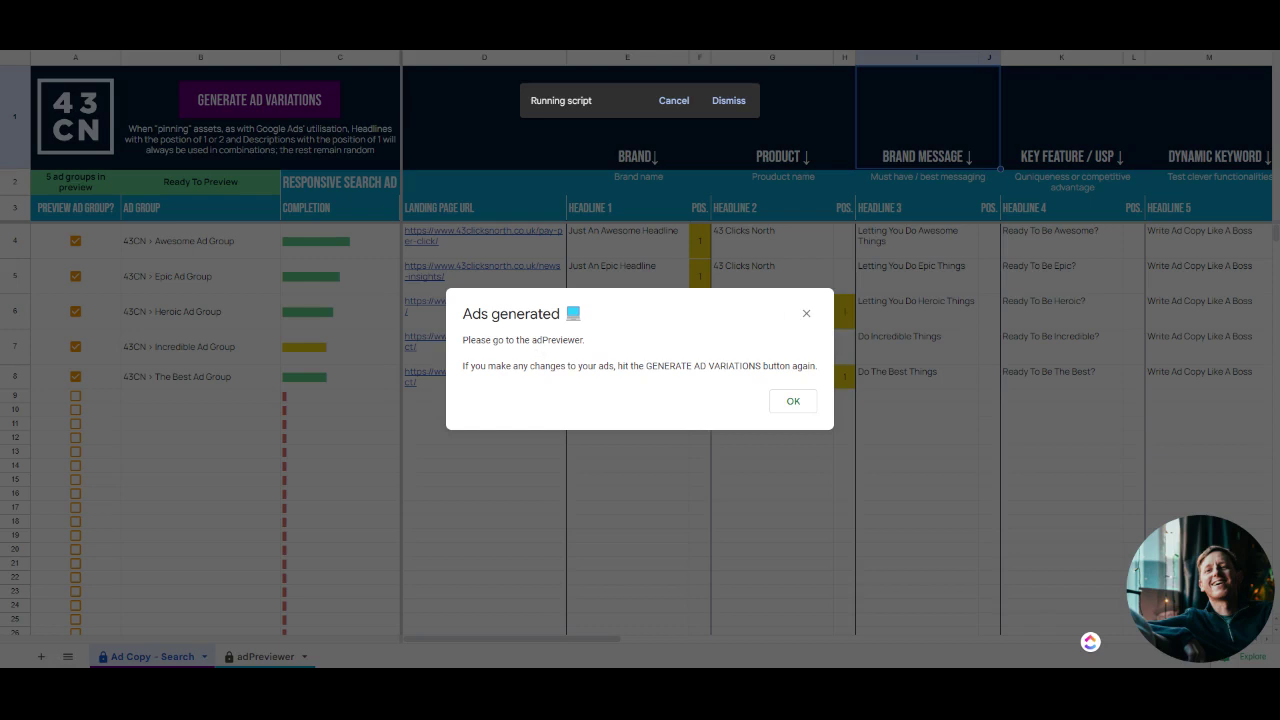
left_click(793, 401)
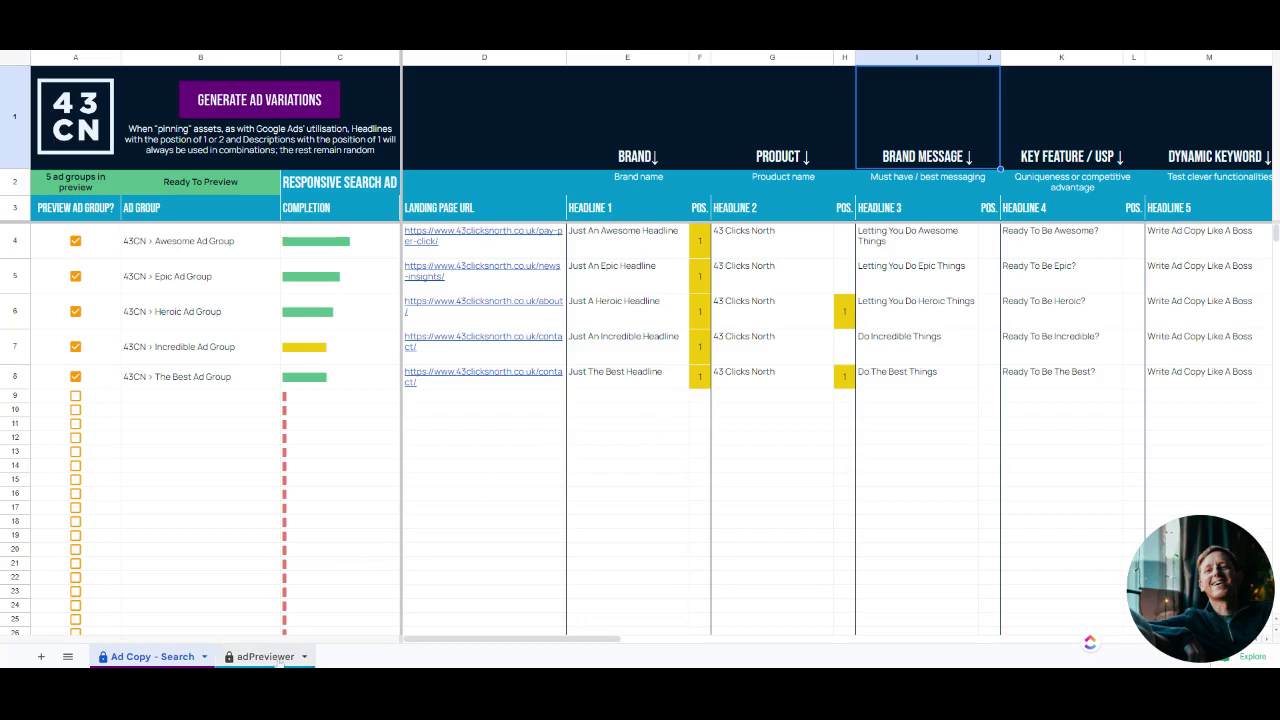
- Inspect the generated ad headlines and descriptions on the adPreviewer sheet
left_click(265, 656)
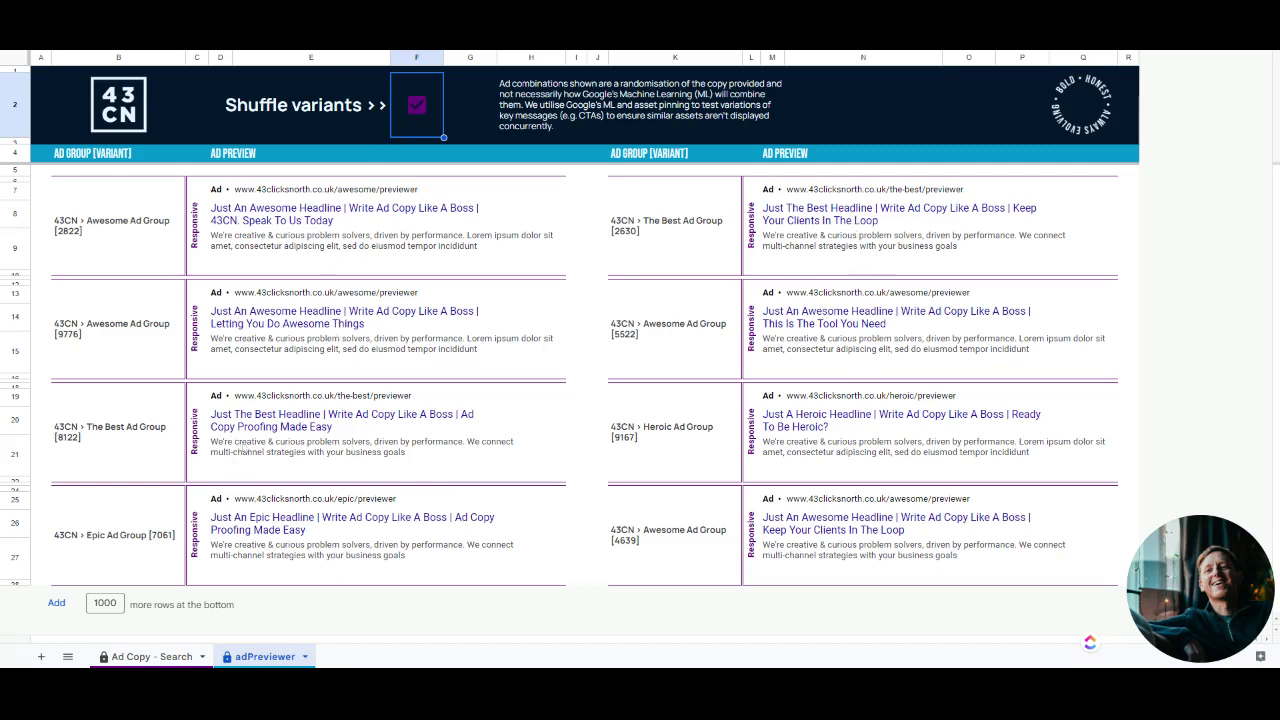
left_click(251, 431)
left_click(250, 322)
left_click(800, 327)
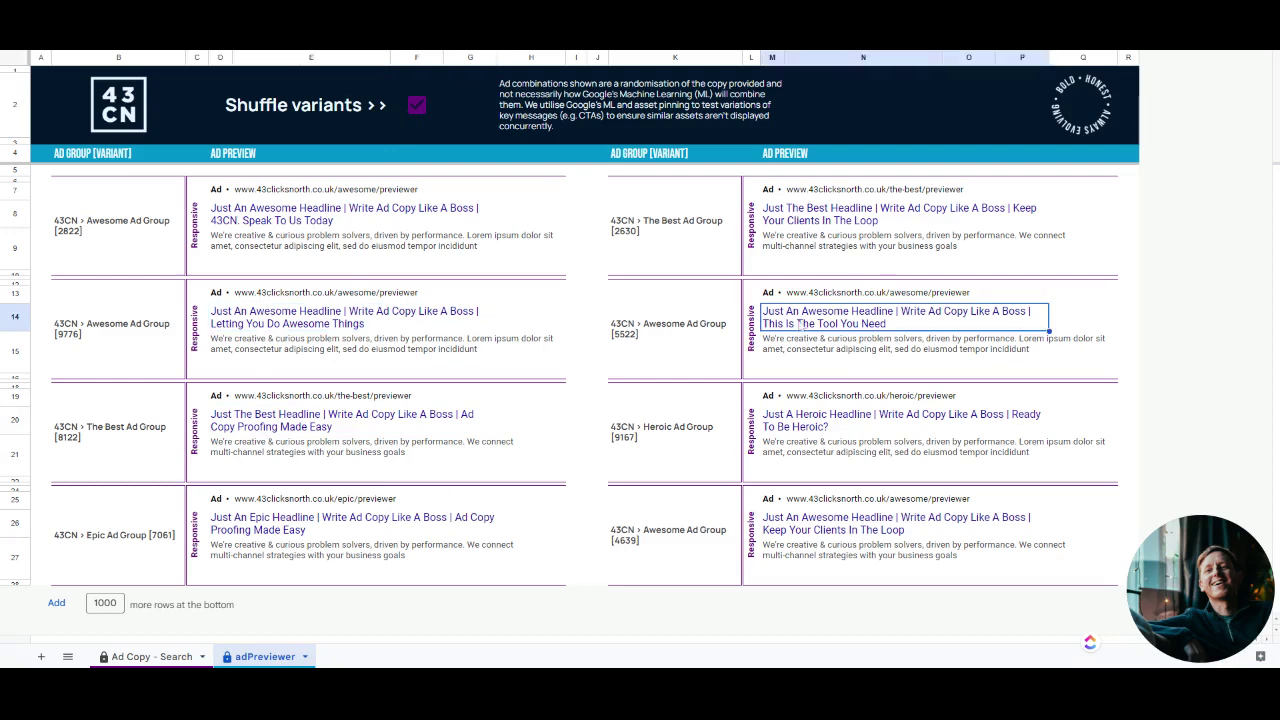
left_click(808, 344)
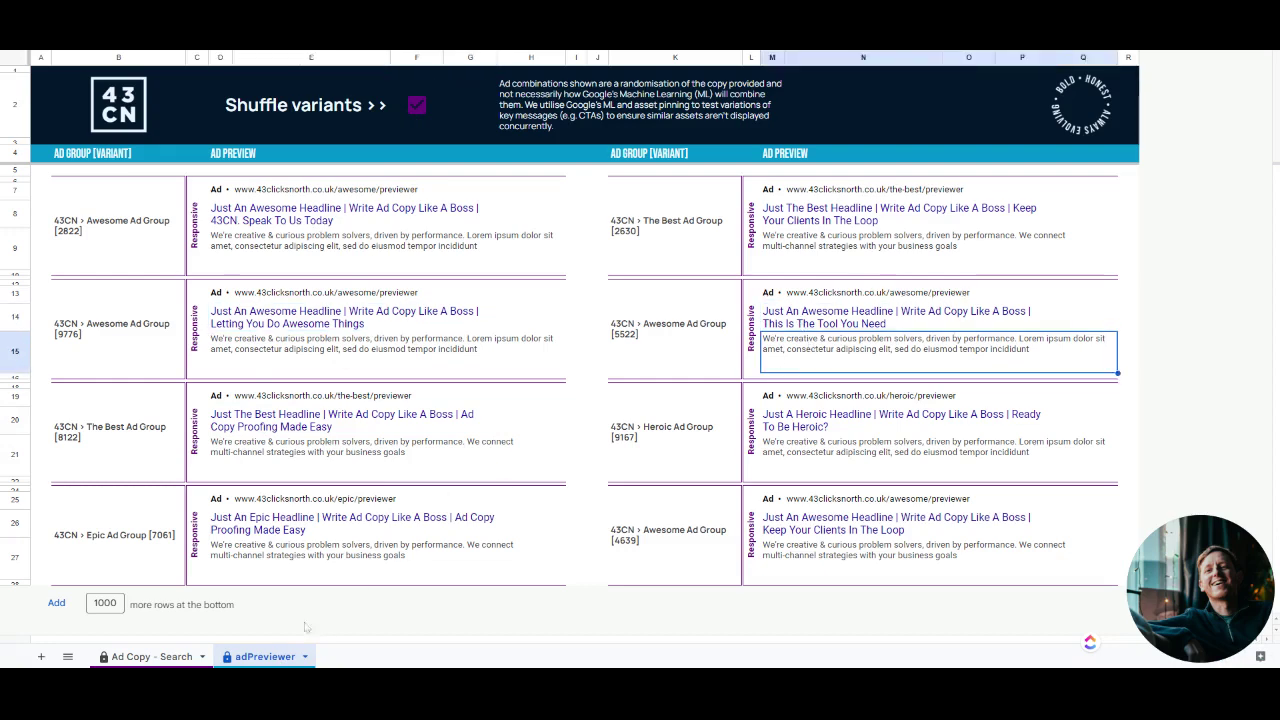
- Check Headline 1, Headline 5 and Headline 6 entries and pin positions on Ad Copy - Search
left_click(150, 656)
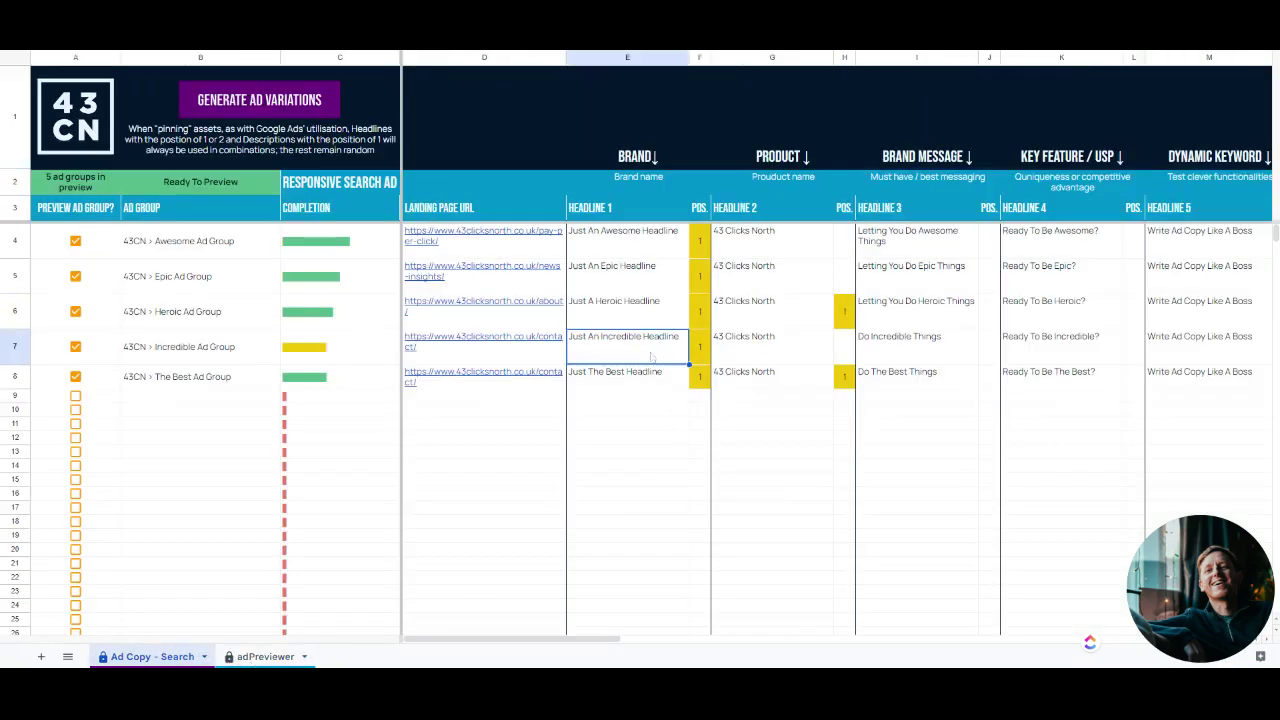
left_click(644, 254)
left_click(265, 656)
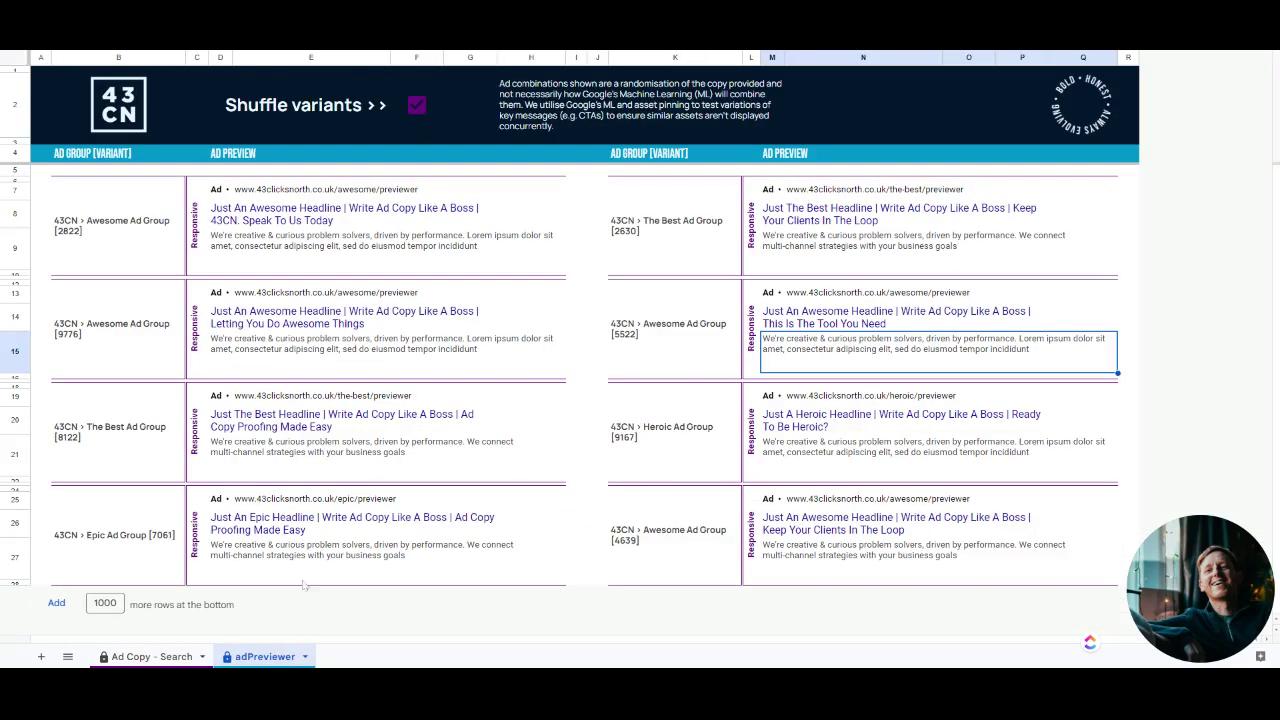
left_click(194, 648)
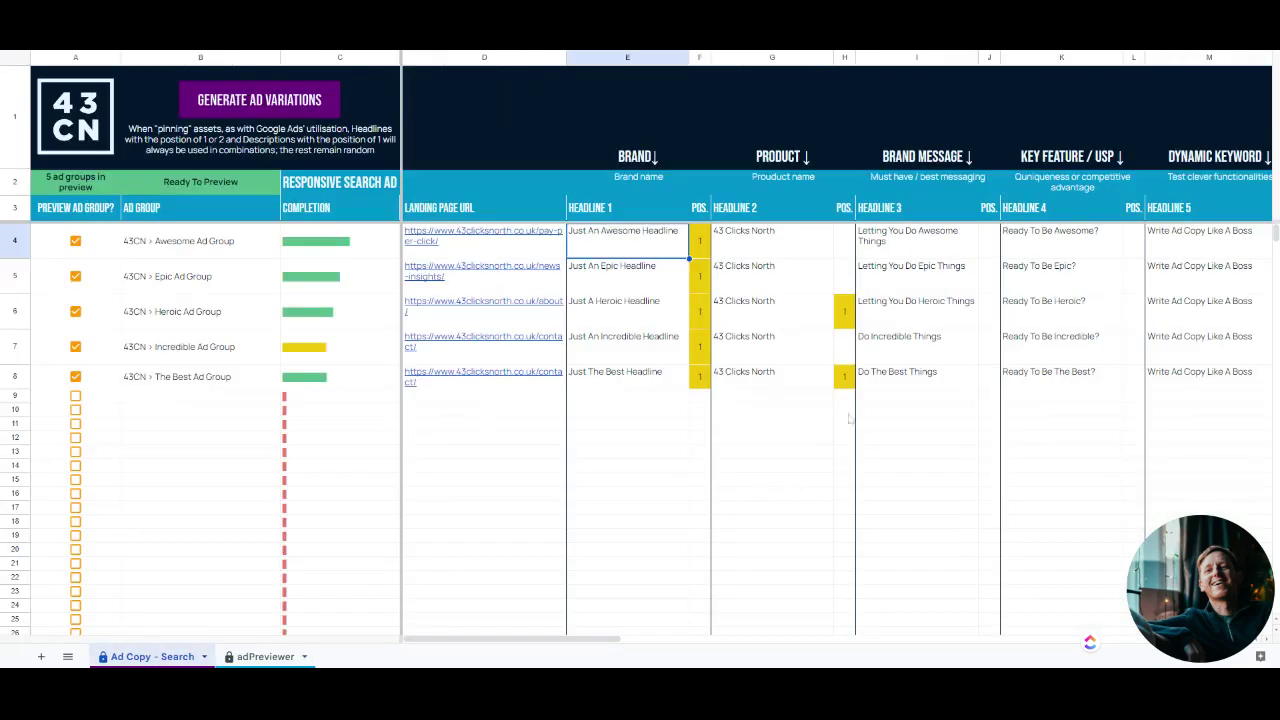
left_click(1200, 272)
scroll(1100, 300, "right", 3)
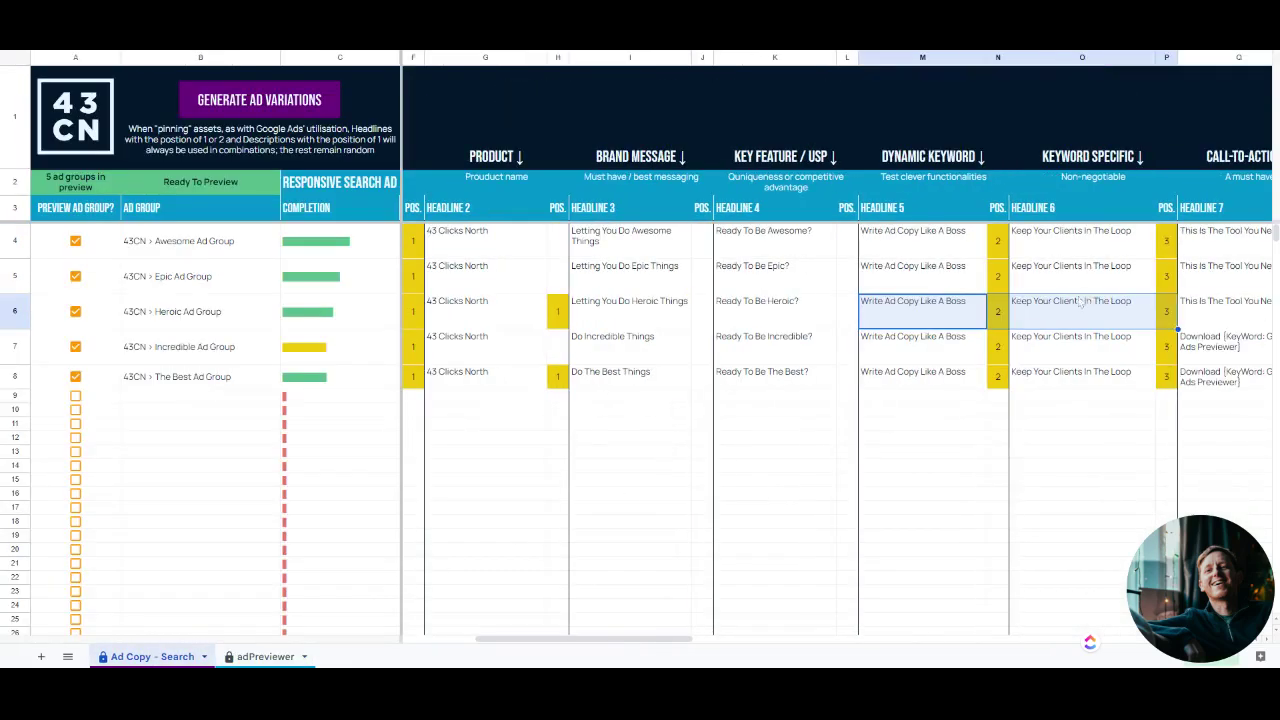
left_click(938, 250)
left_click(957, 337)
left_click(1003, 287)
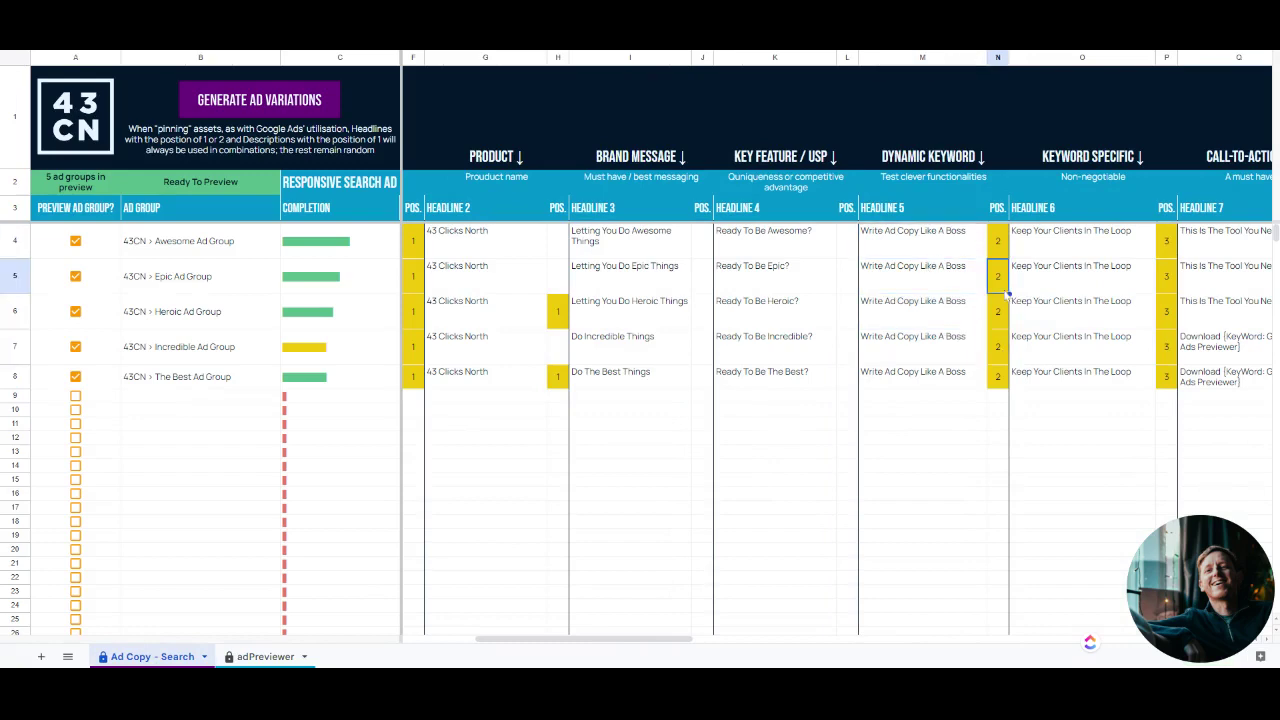
left_click(1094, 282)
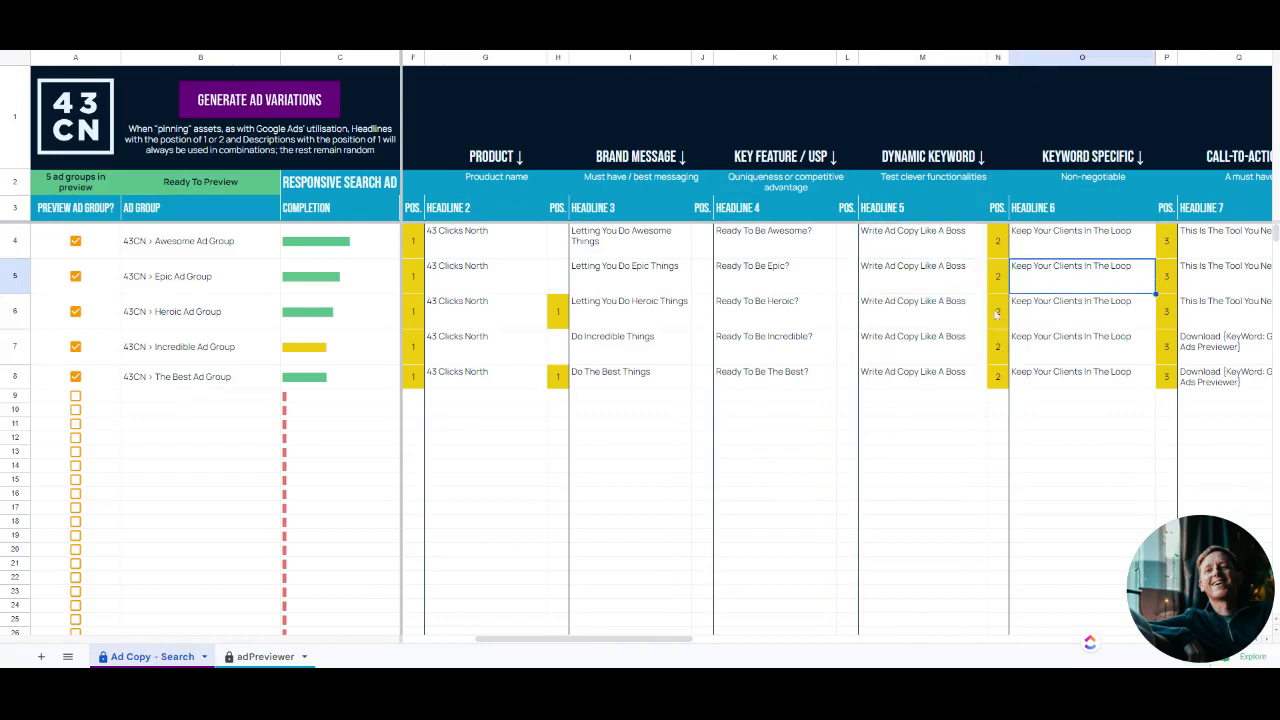
- Compare the previews' headlines, URL and description against the pinned positions
left_click(265, 656)
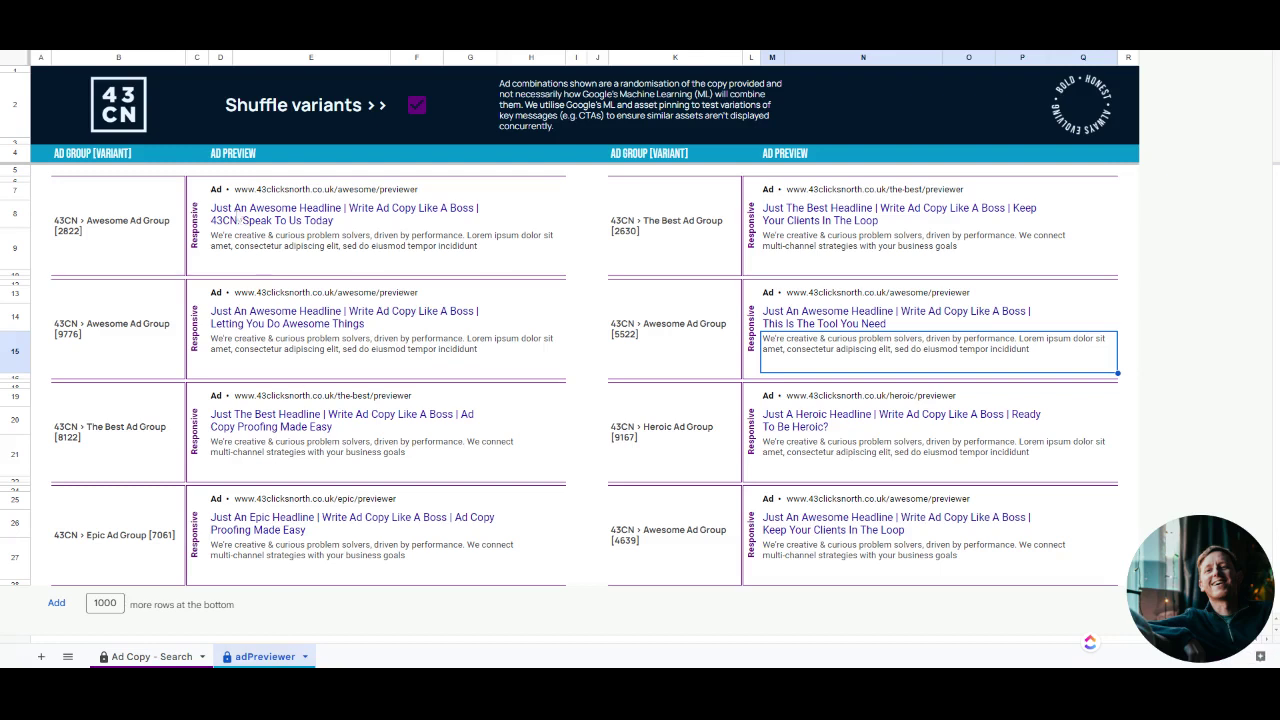
left_click(236, 218)
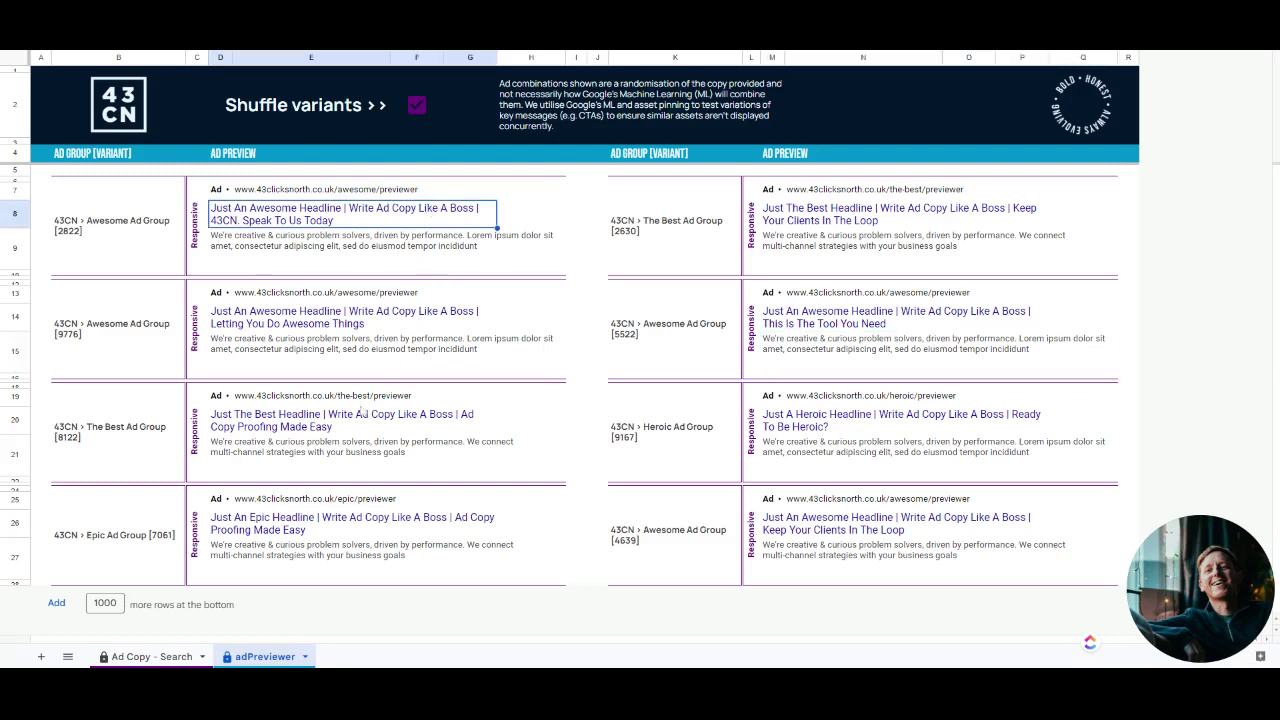
left_click(333, 500)
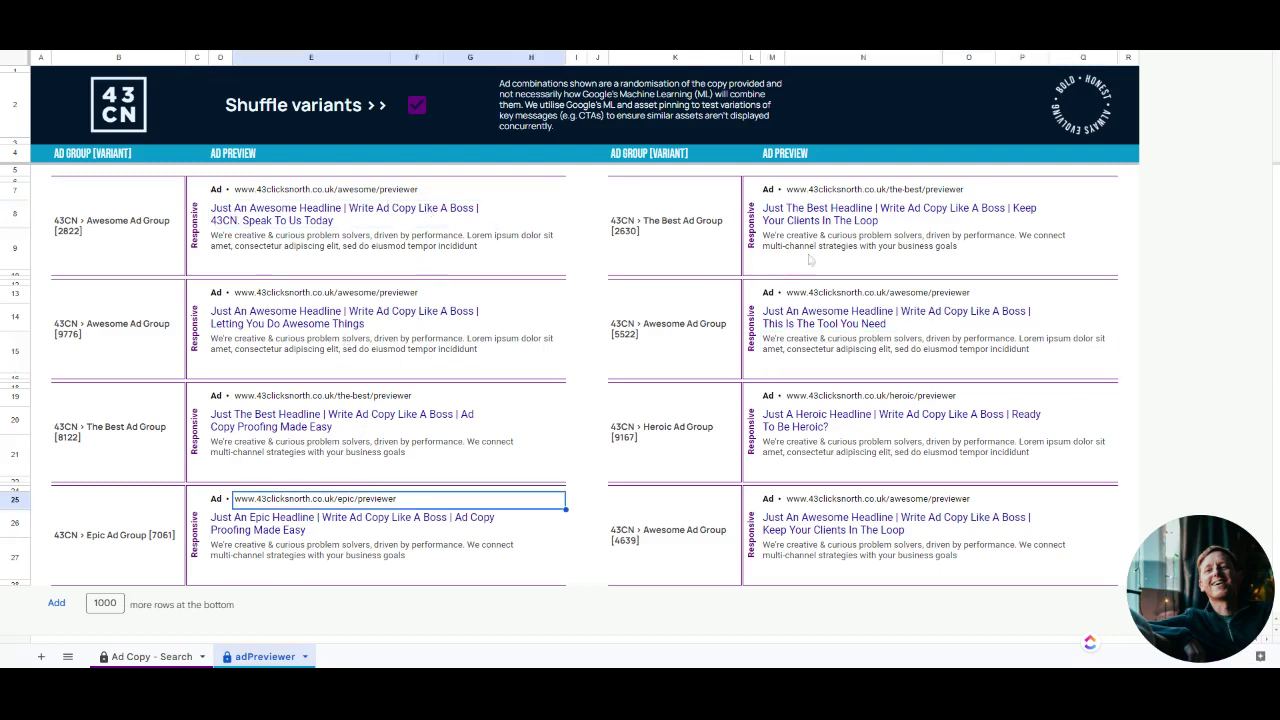
left_click(838, 223)
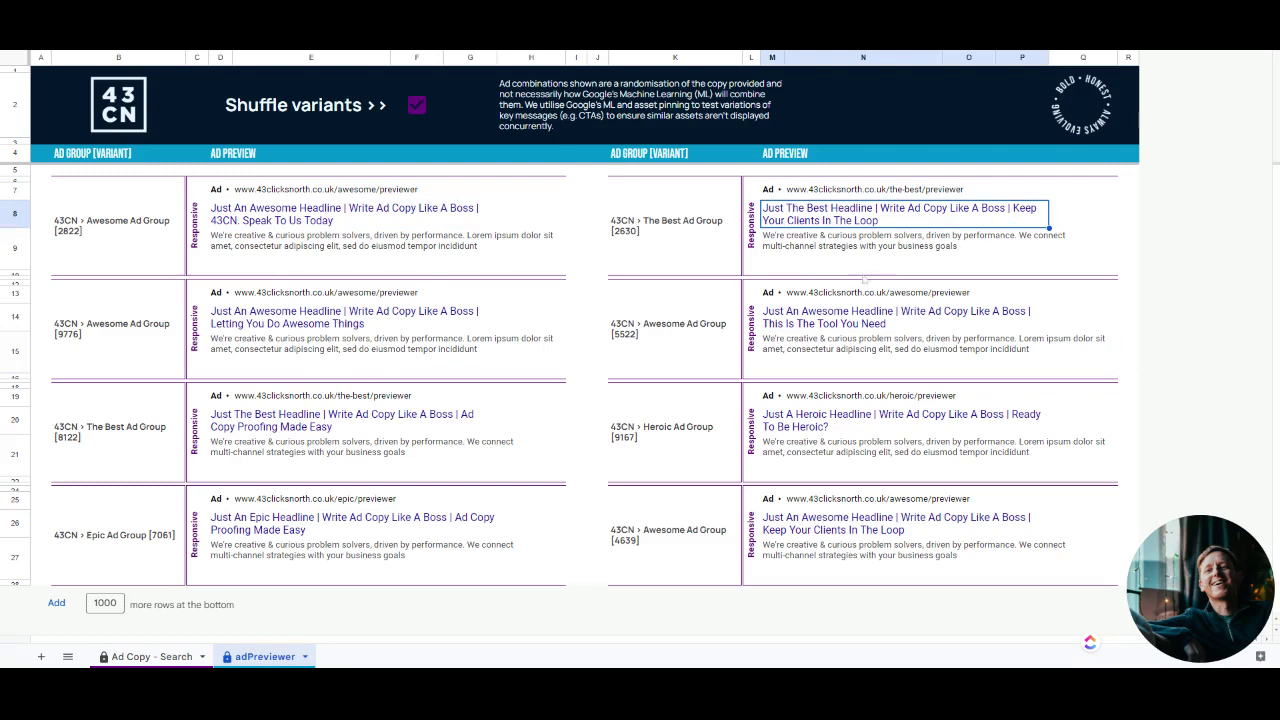
left_click(833, 533)
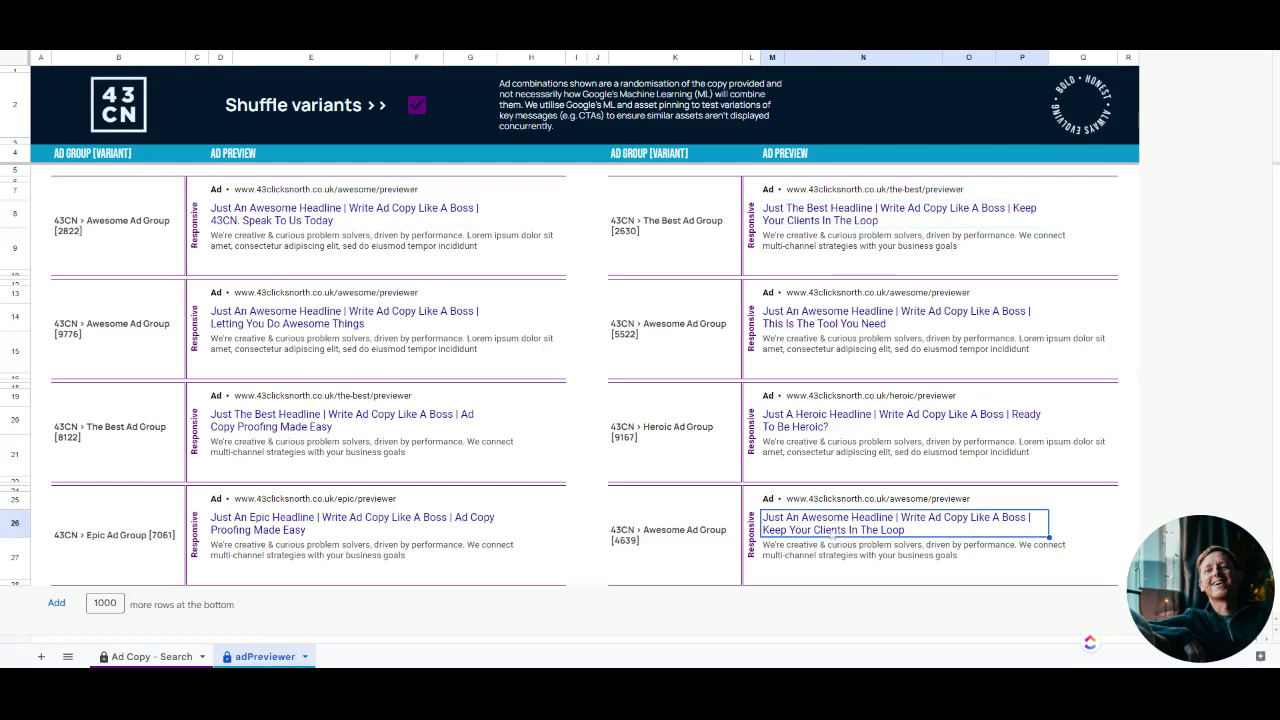
left_click(356, 248)
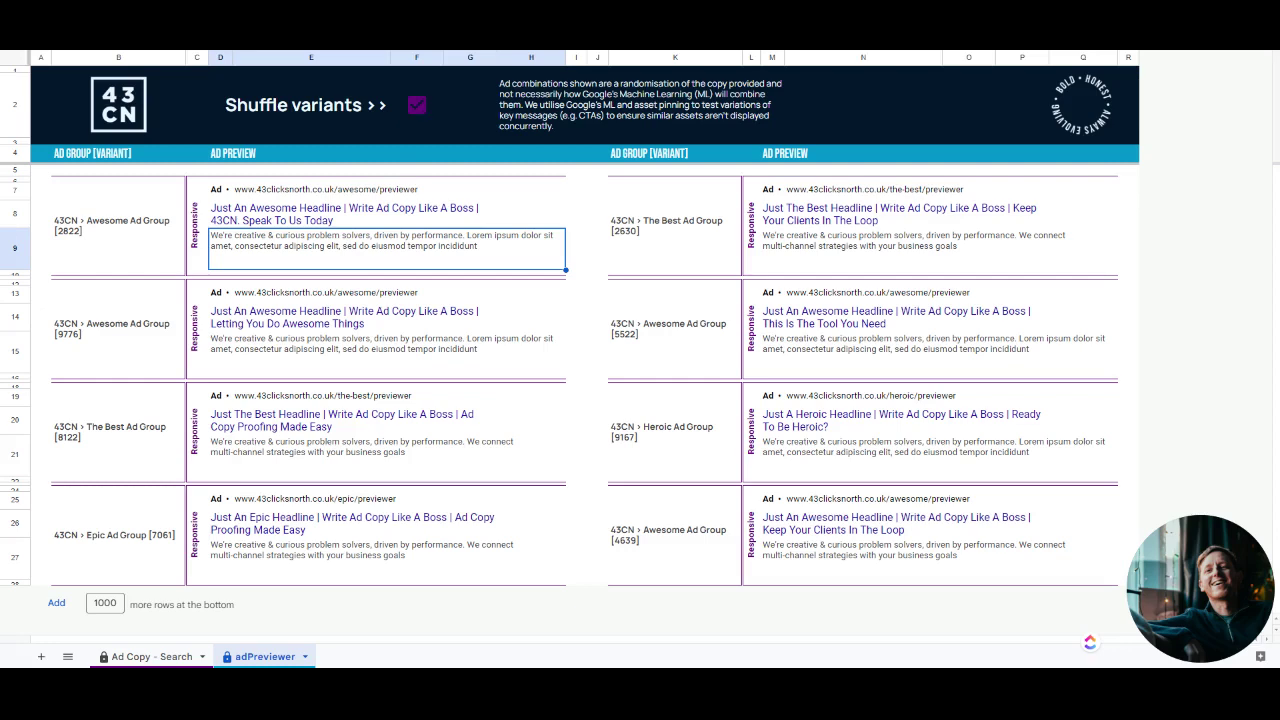
- Toggle Shuffle variants six times to reshuffle the eight ad previews
left_click(417, 105)
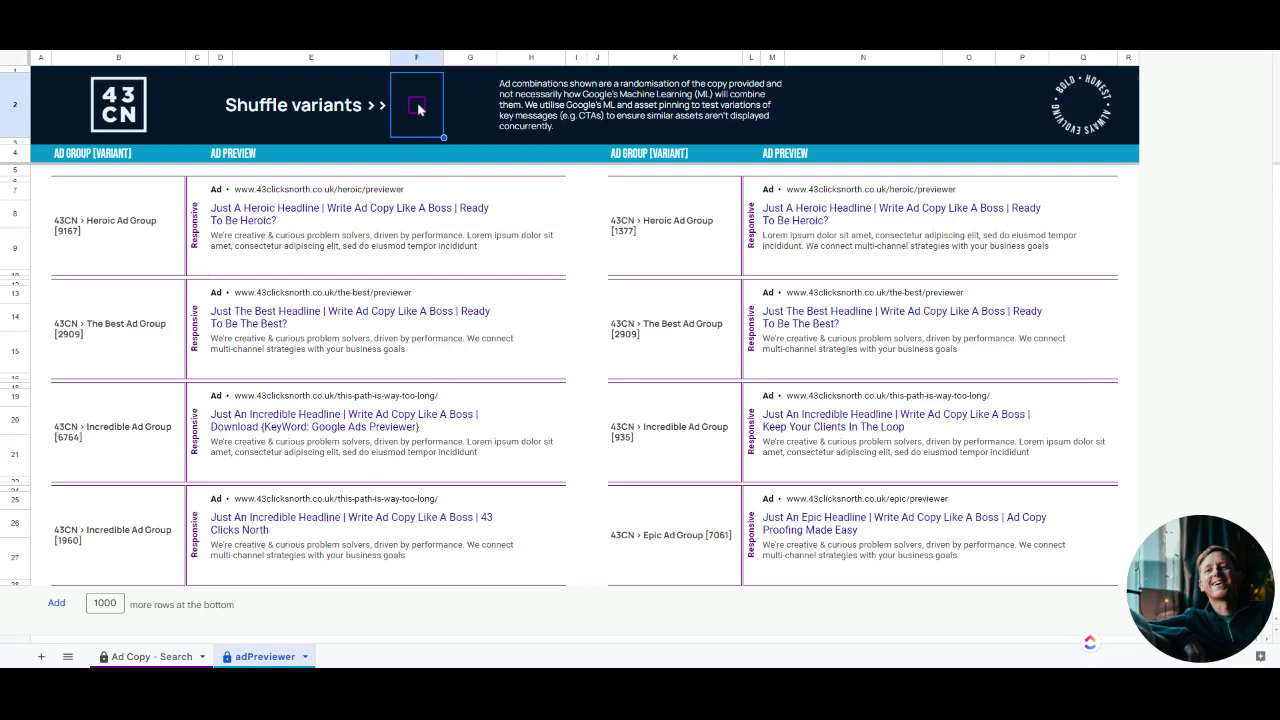
left_click(417, 105)
left_click(417, 105)
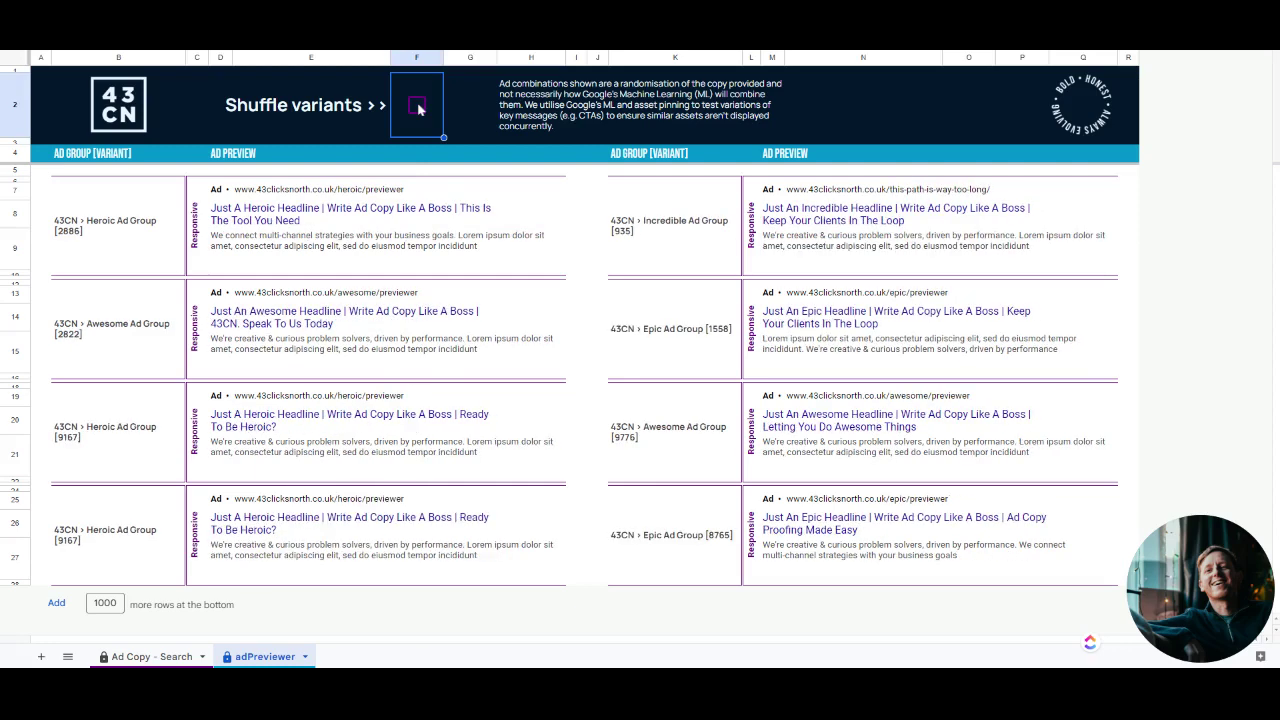
left_click(417, 105)
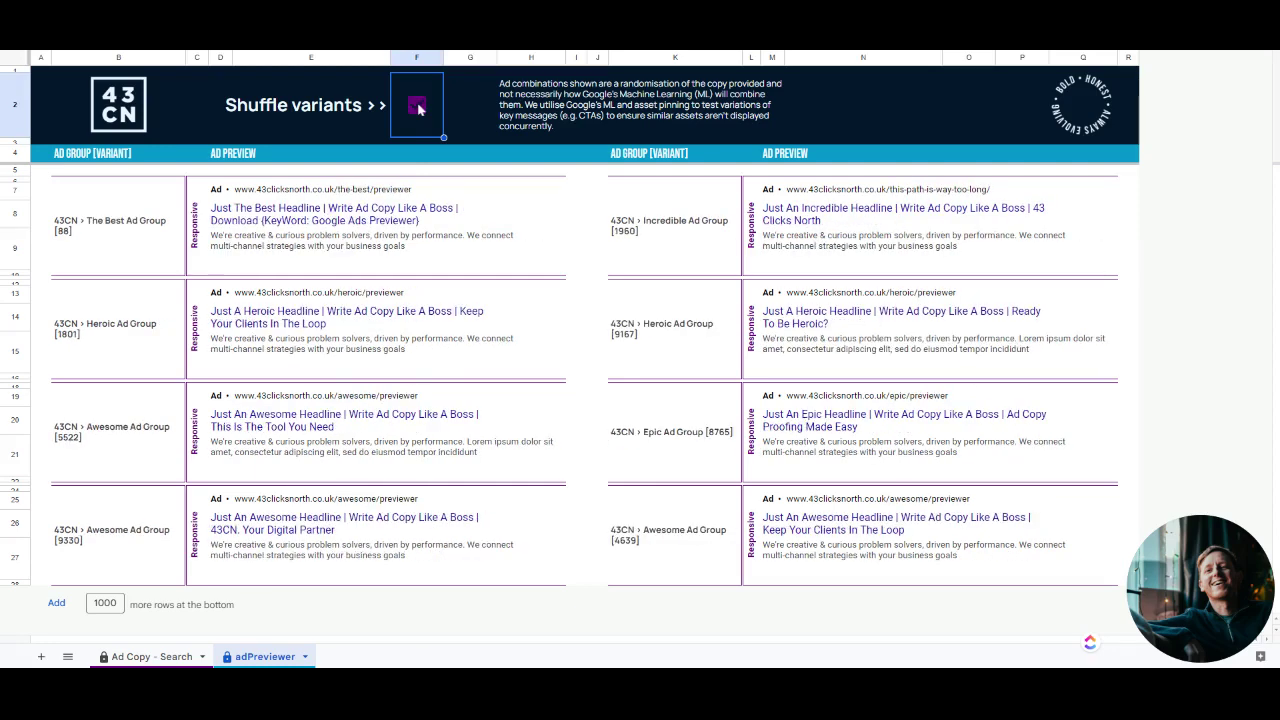
left_click(417, 105)
left_click(417, 105)
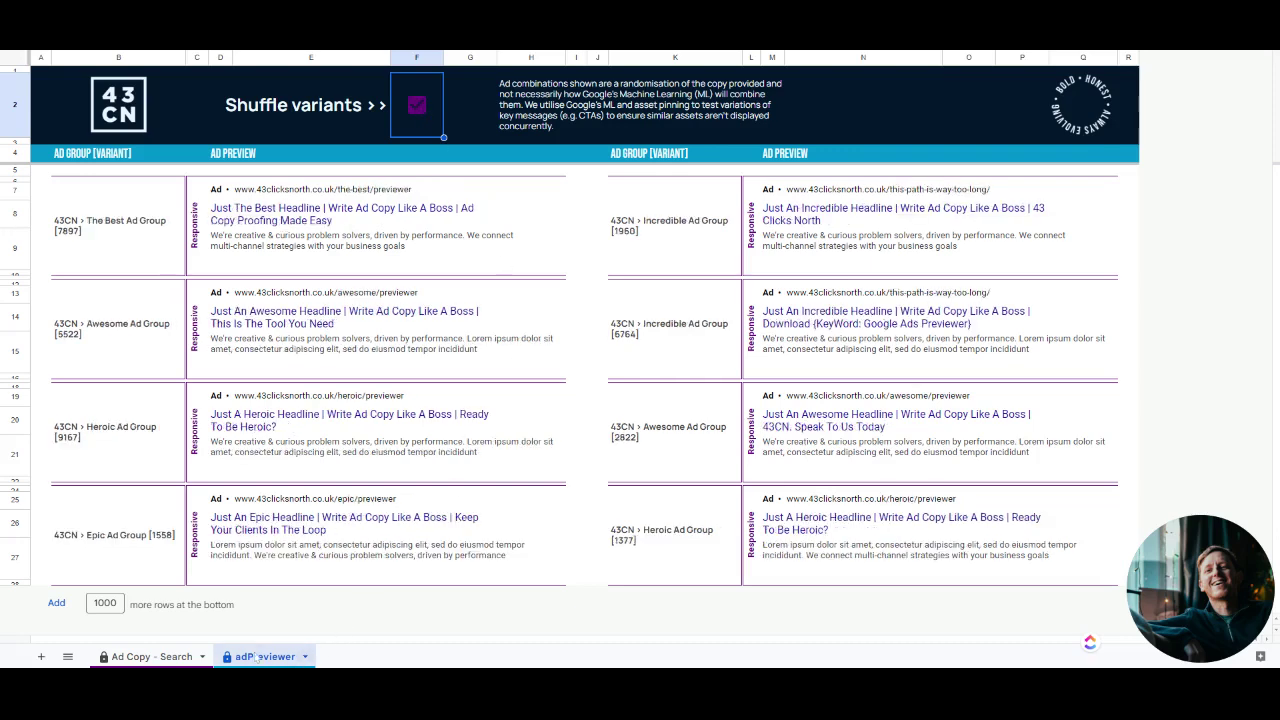
- Clear the F4:F8 Headline 1 pins and set the H4:H8 Headline 2 pins to 1
left_click(150, 656)
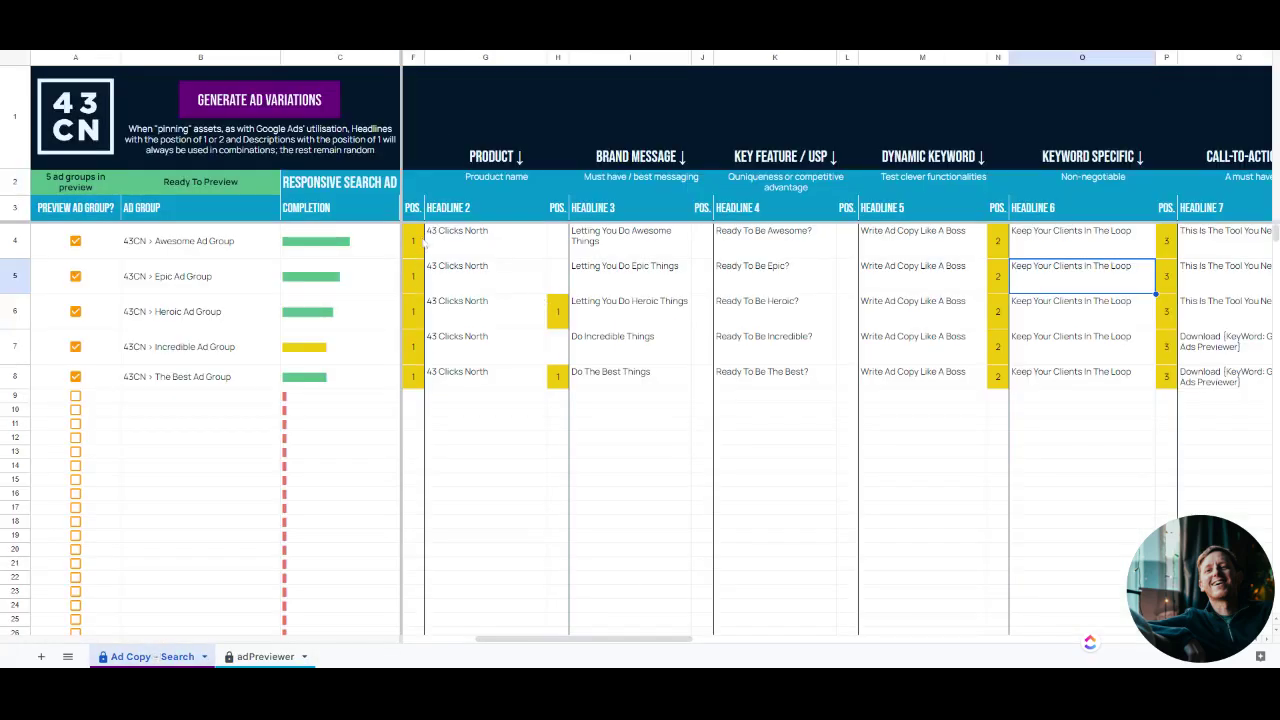
left_click_drag(424, 242, 421, 386)
key("Delete")
left_click(562, 245)
left_click(566, 270)
left_click(566, 276)
left_click(568, 303)
left_click(568, 340)
left_click(920, 345)
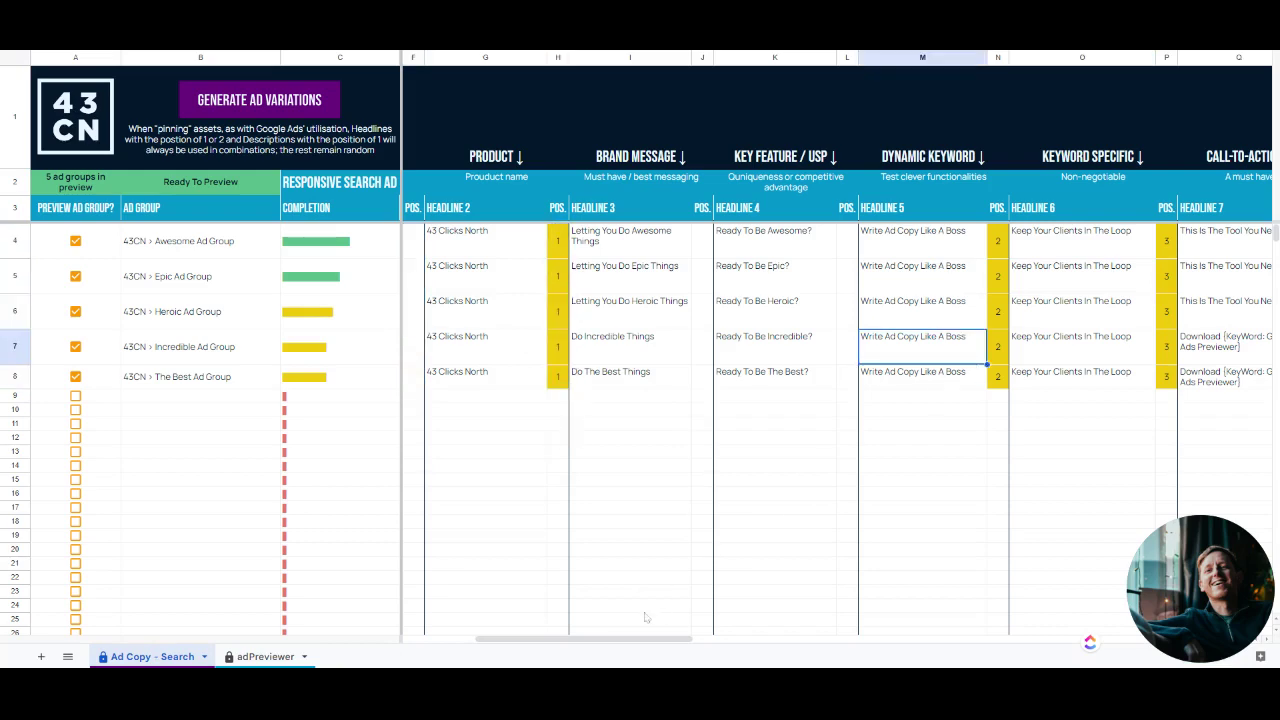
- Regenerate the ad variations with the new pins and view adPreviewer
scroll(928, 308, "right", 10)
left_click_drag(874, 638, 746, 638)
left_click(252, 114)
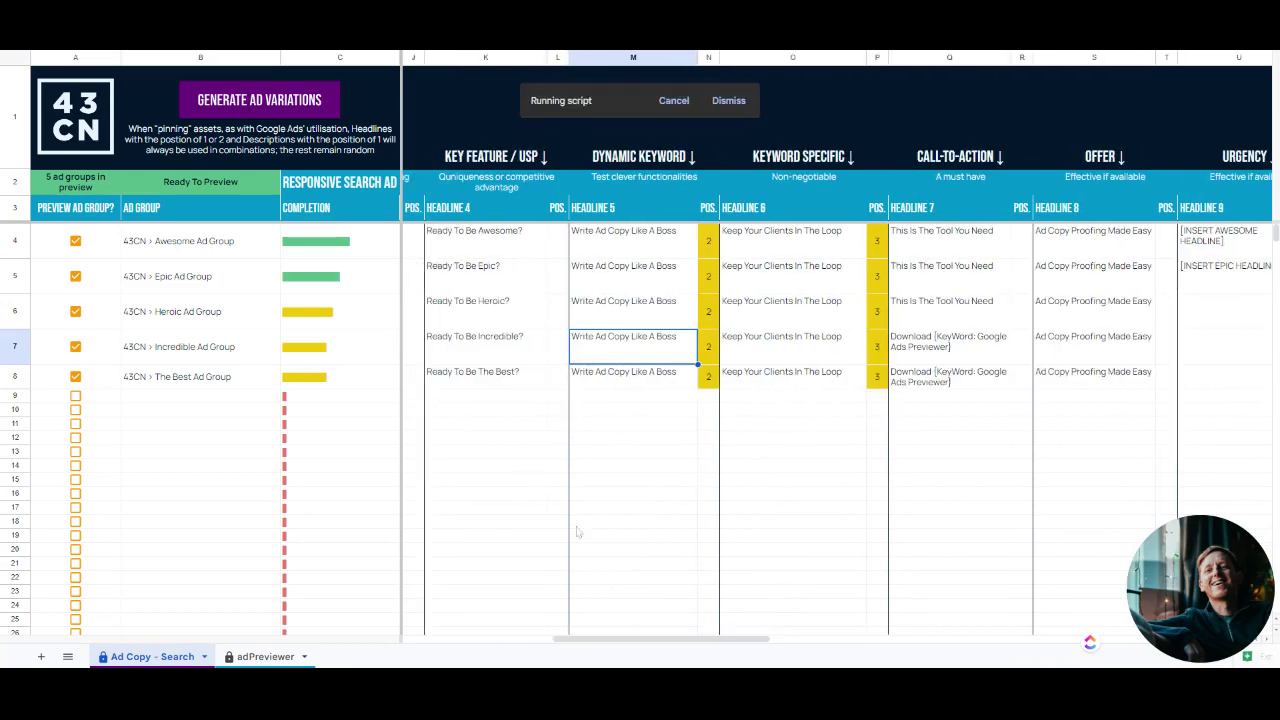
left_click_drag(650, 640, 498, 640)
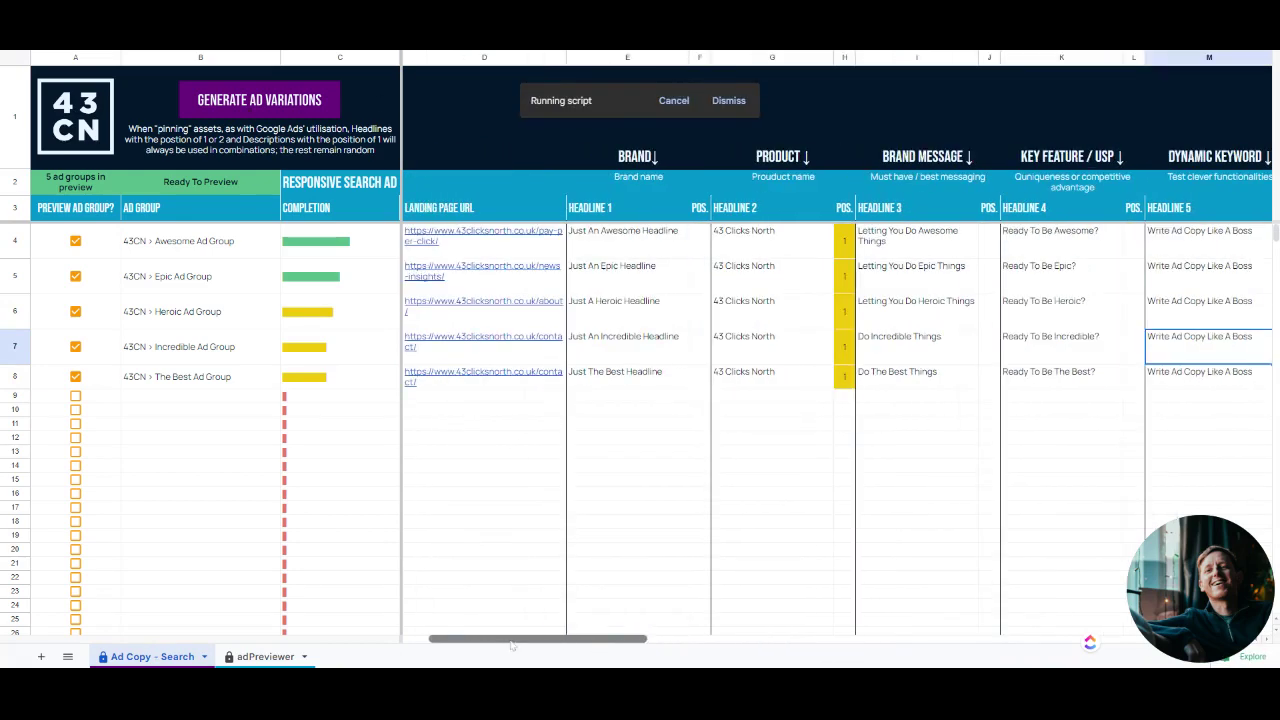
left_click(265, 656)
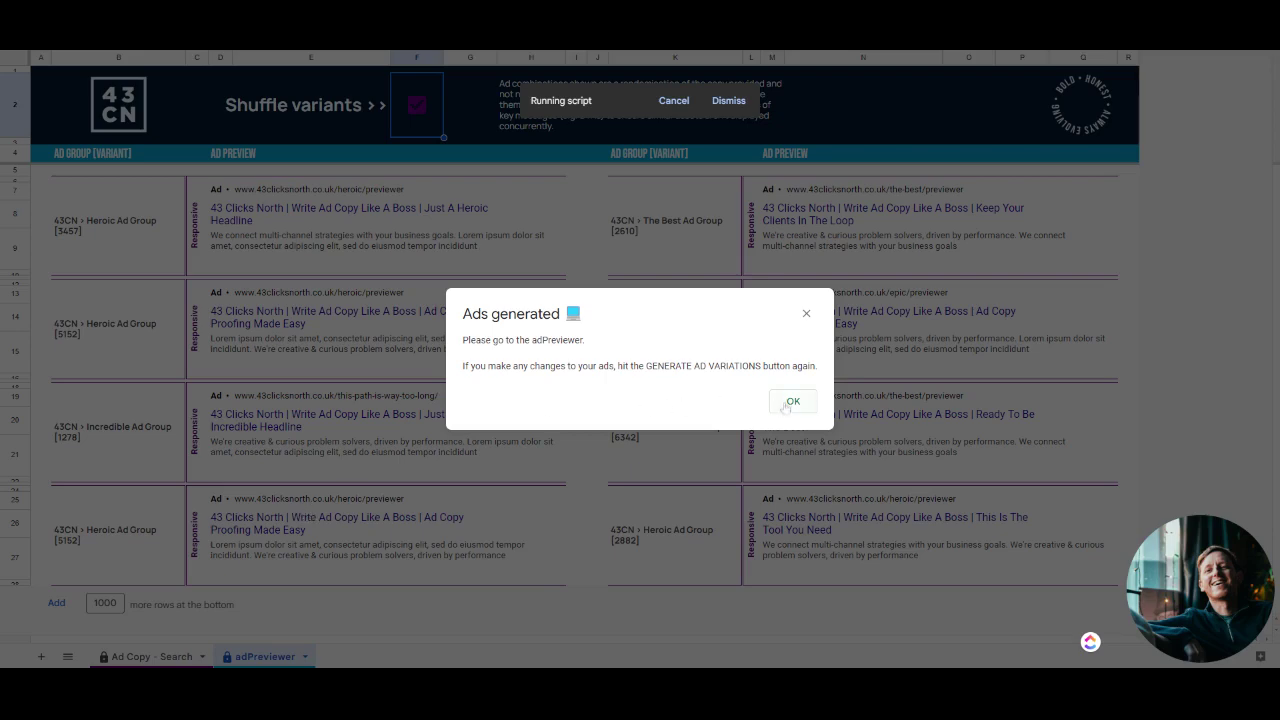
- Dismiss the Ads generated dialog and tick Shuffle variants for fresh previews
left_click(790, 402)
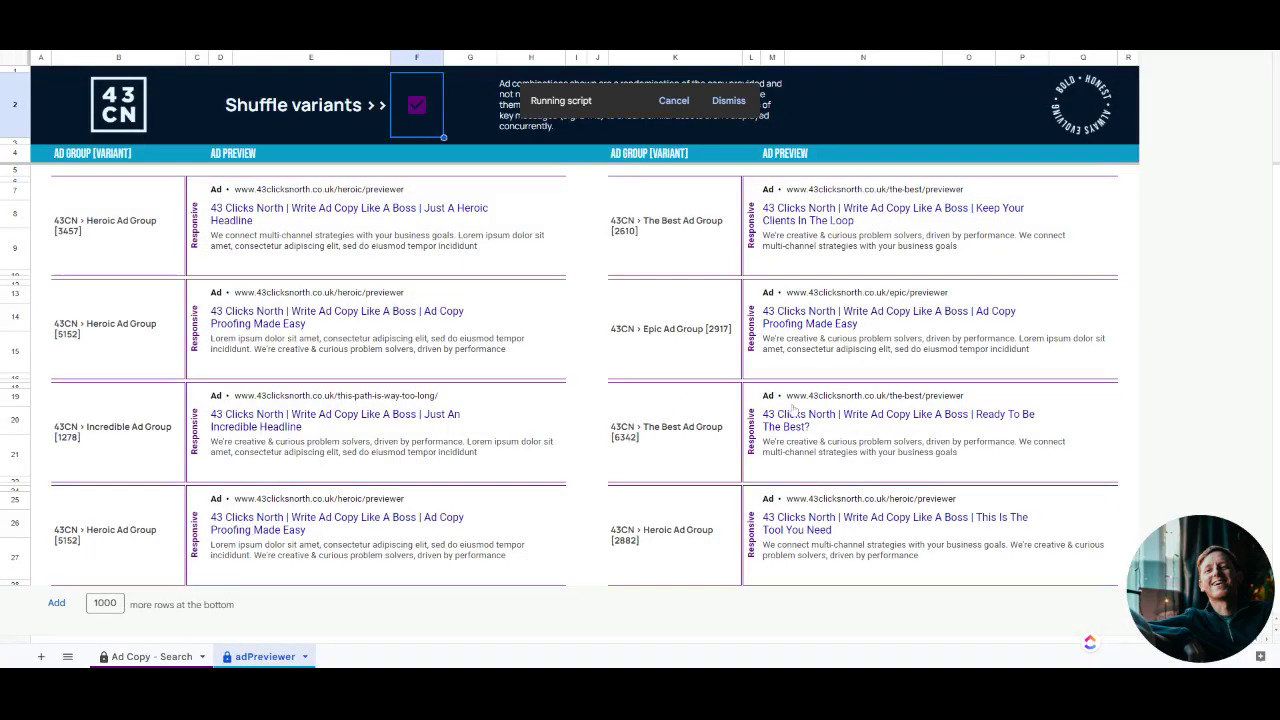
left_click(417, 106)
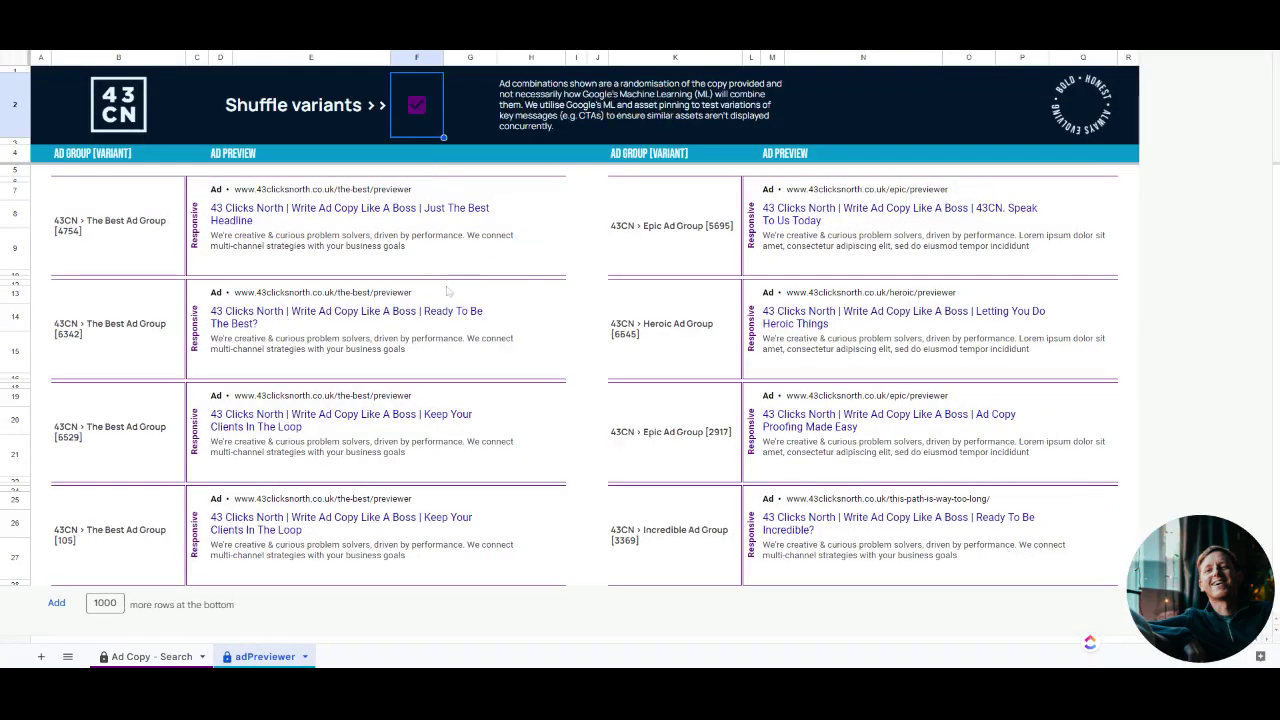